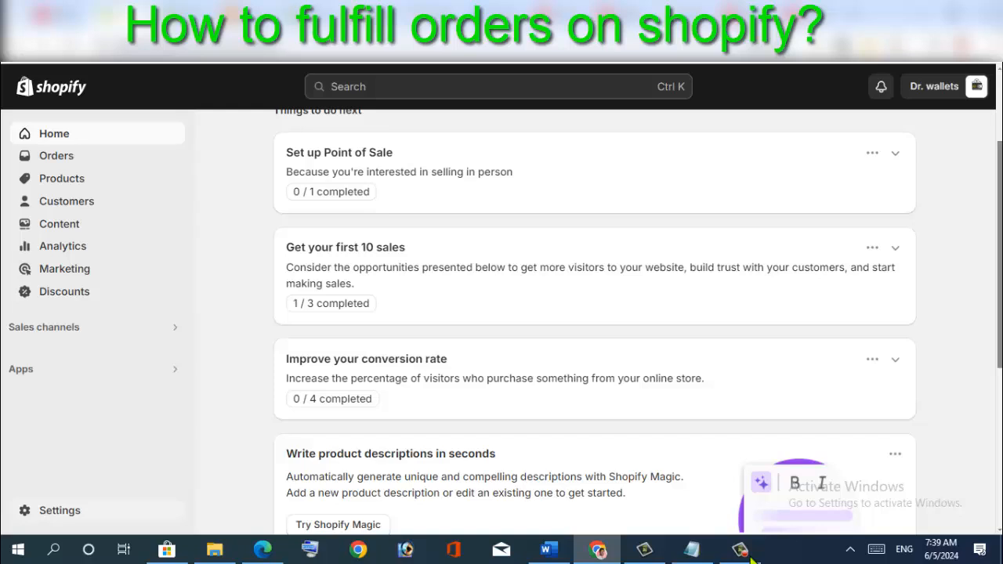
scroll(750, 556, down, 1)
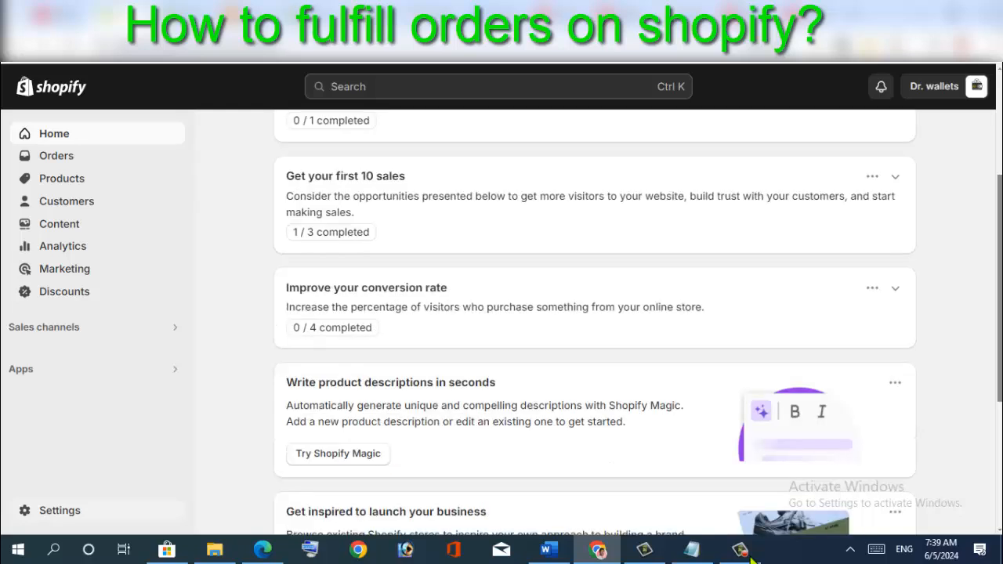
scroll(752, 560, down, 3)
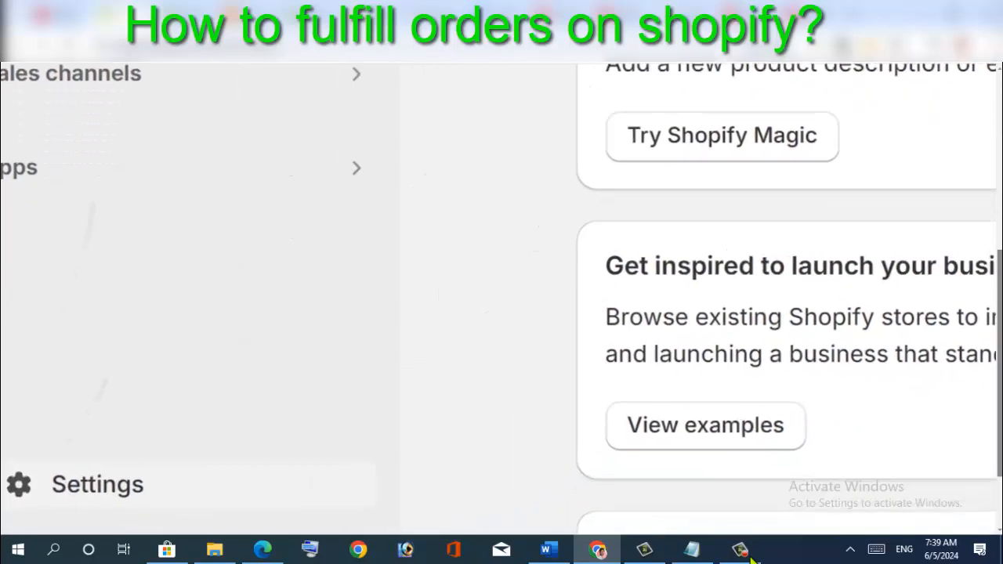
click(98, 484)
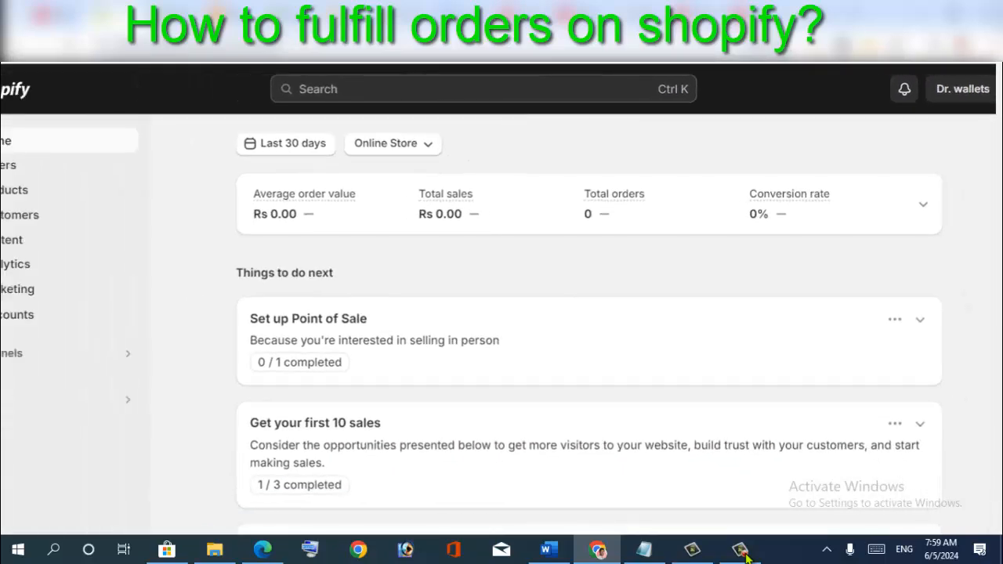
scroll(593, 329, down, 1)
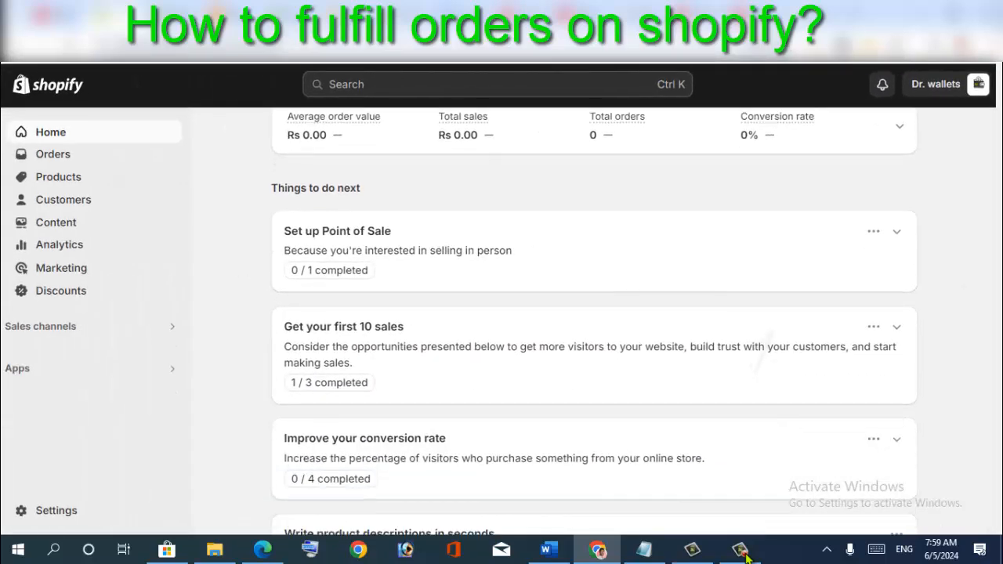
scroll(594, 324, down, 1)
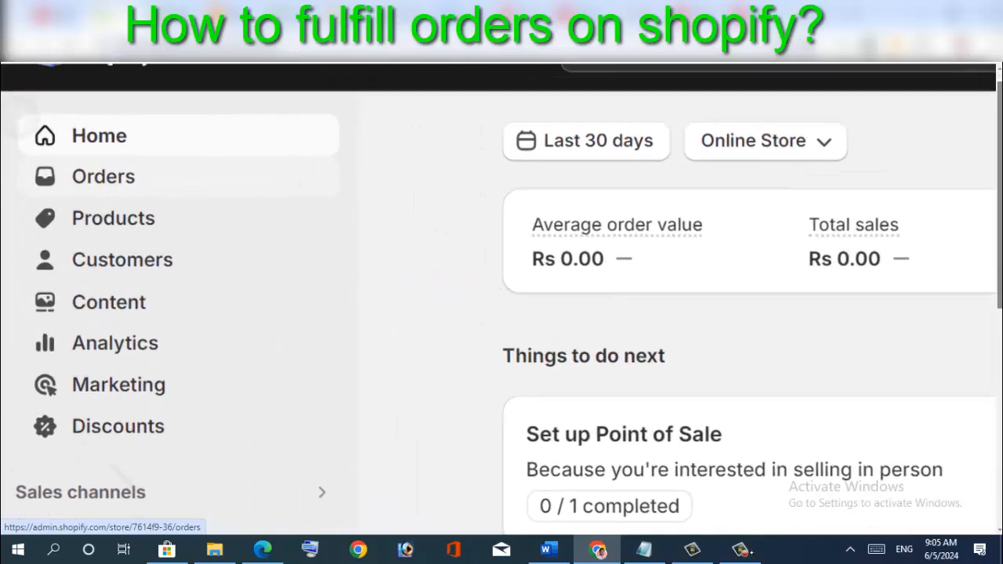
Open the Orders page and view the order export options without exporting anything
click(104, 177)
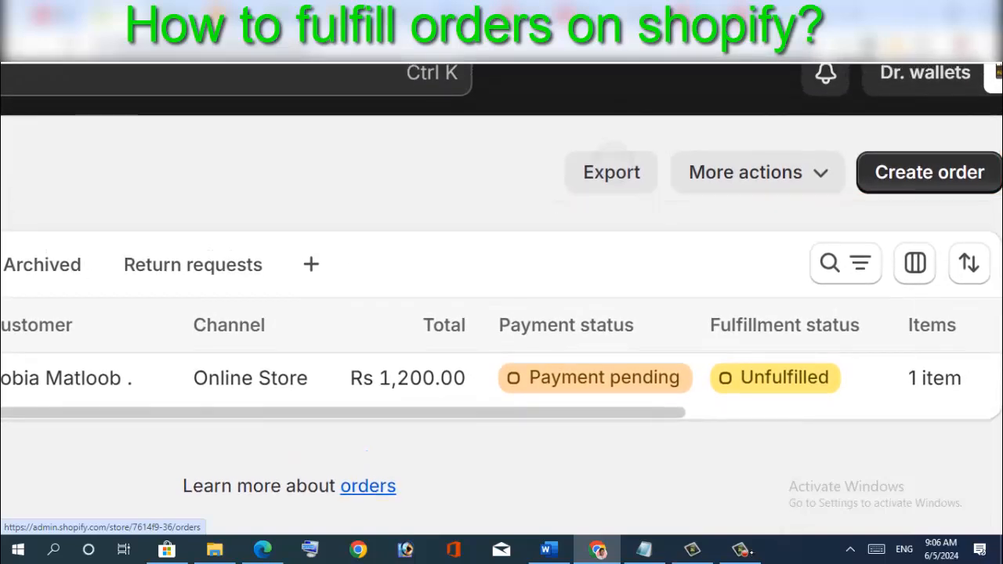
click(612, 171)
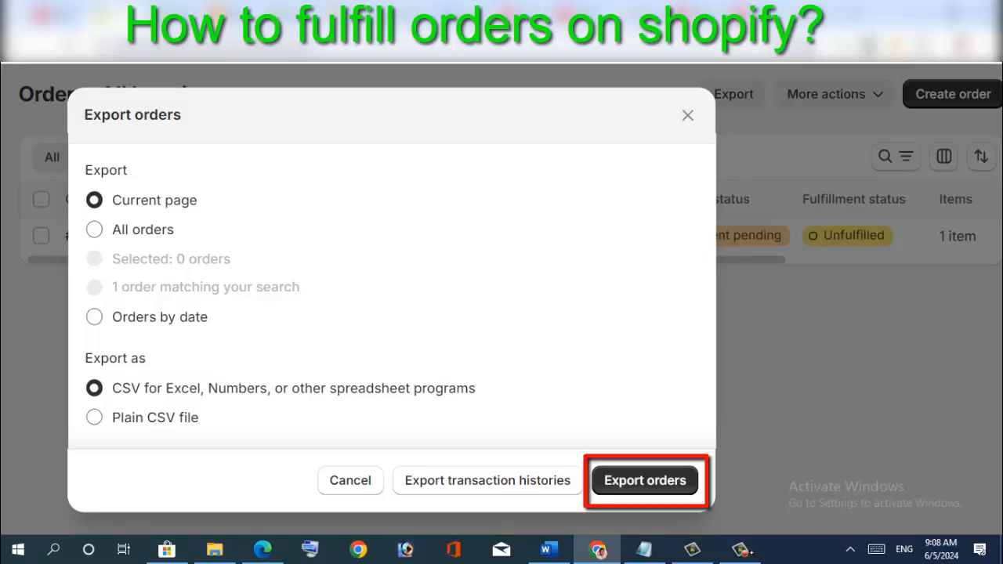
key(Escape)
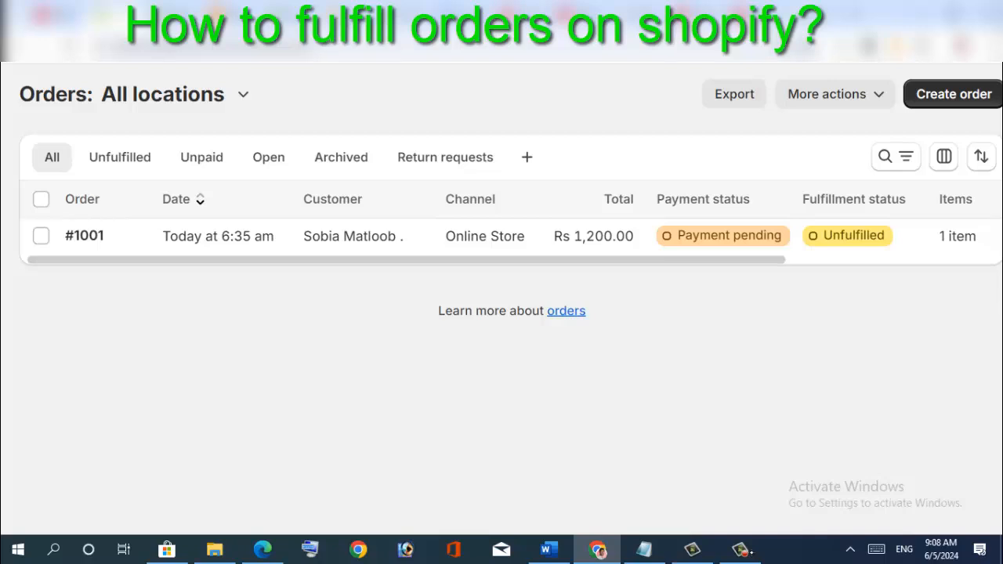
Look at the additional actions offered for the orders list without applying any of them
click(835, 94)
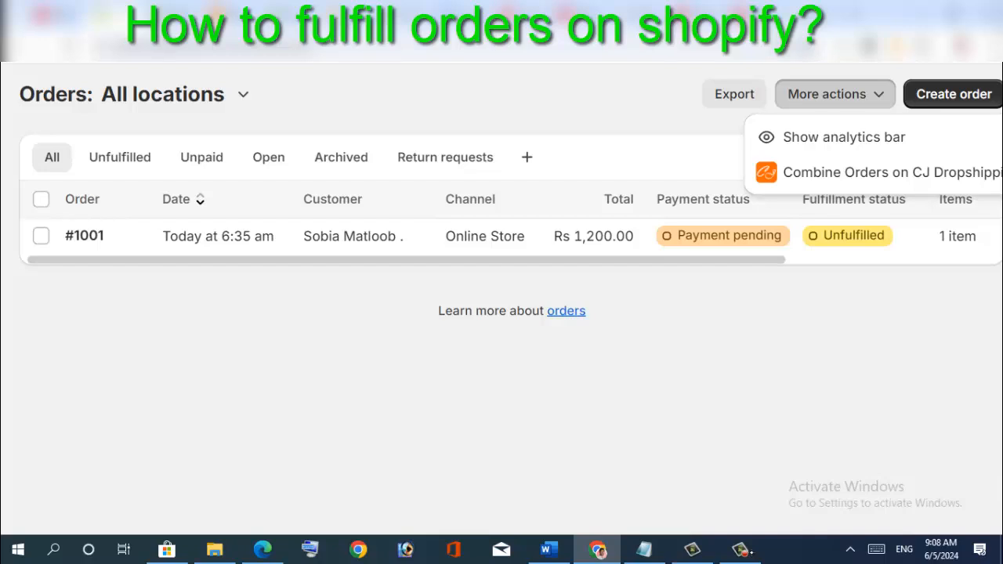
click(835, 94)
scroll(924, 351, right, 1)
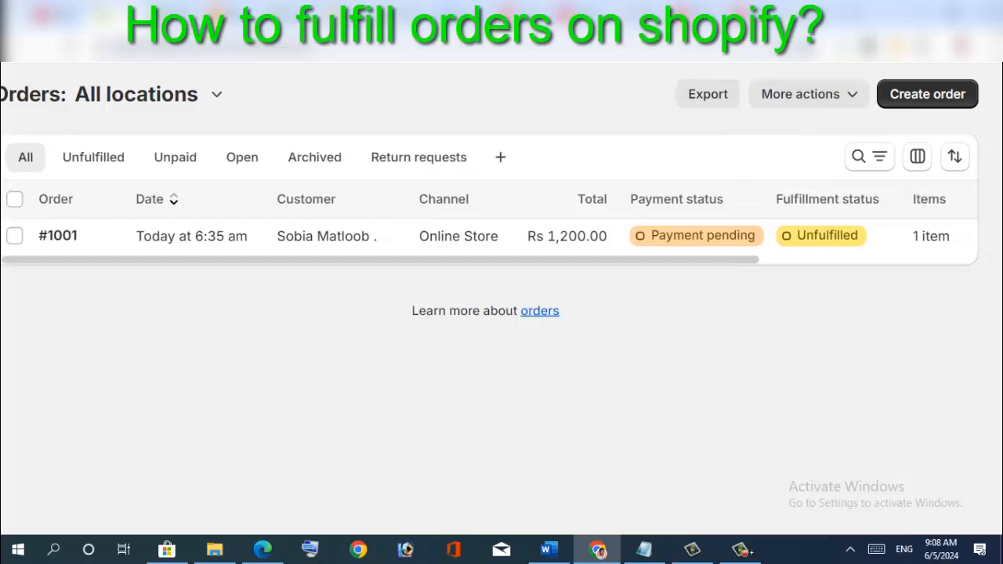
click(843, 95)
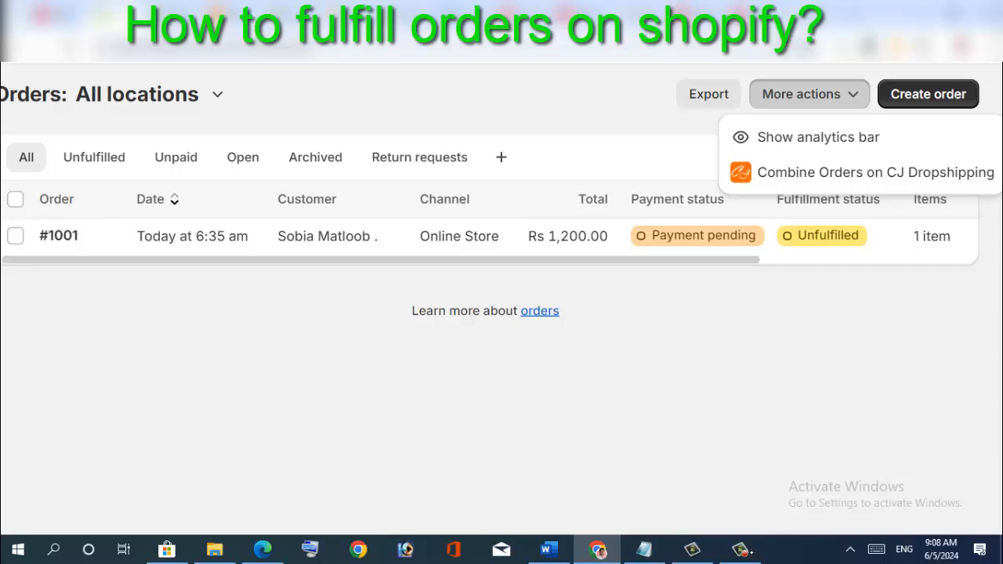
click(954, 358)
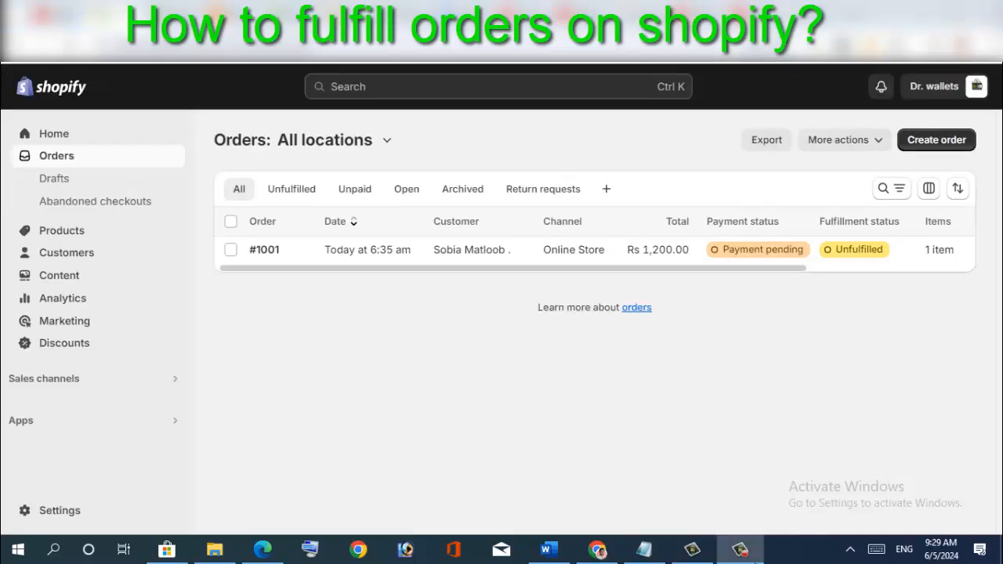
Open the details of the unfulfilled, payment-pending order in the orders list
click(472, 316)
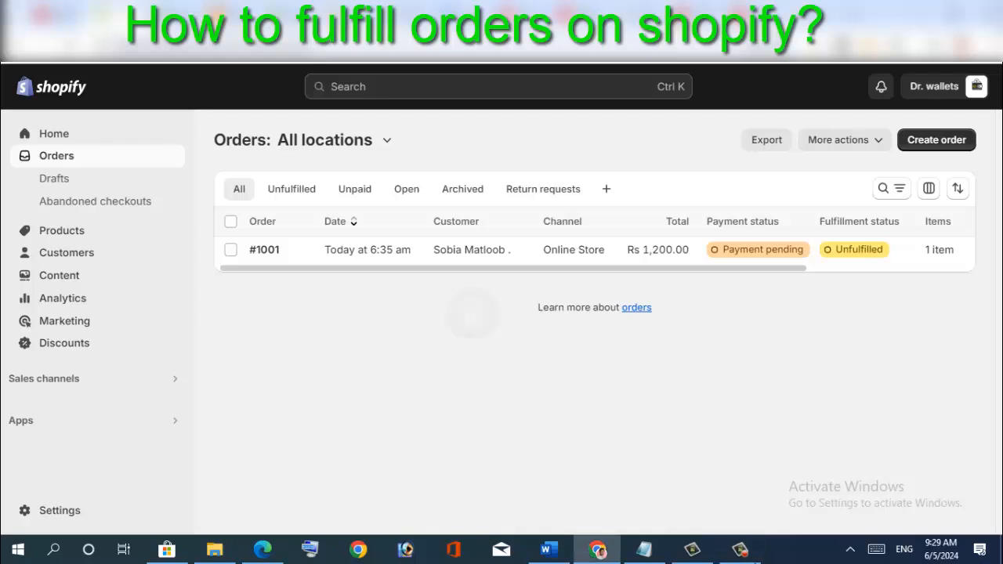
scroll(468, 144, up, 3)
scroll(465, 144, up, 2)
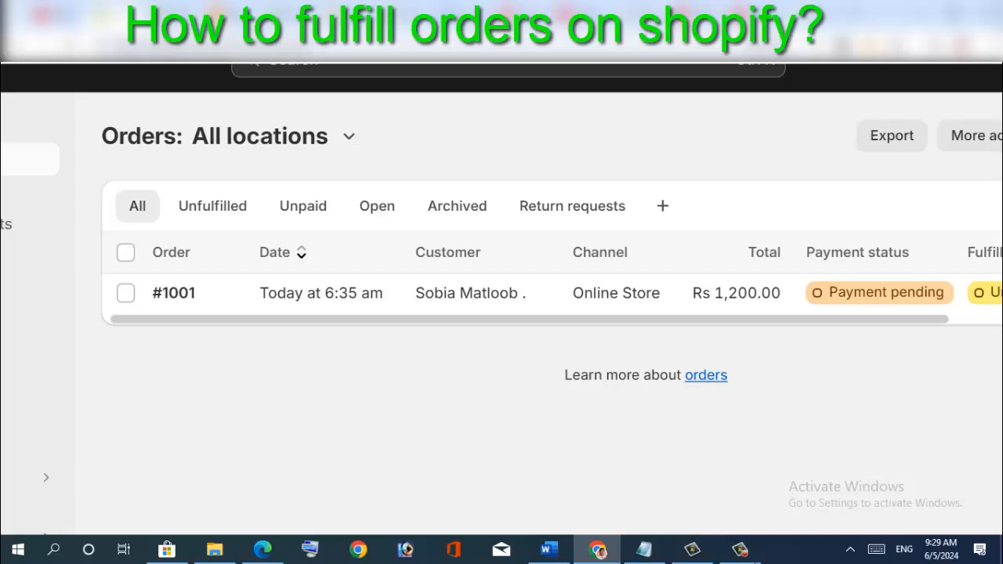
scroll(288, 145, up, 3)
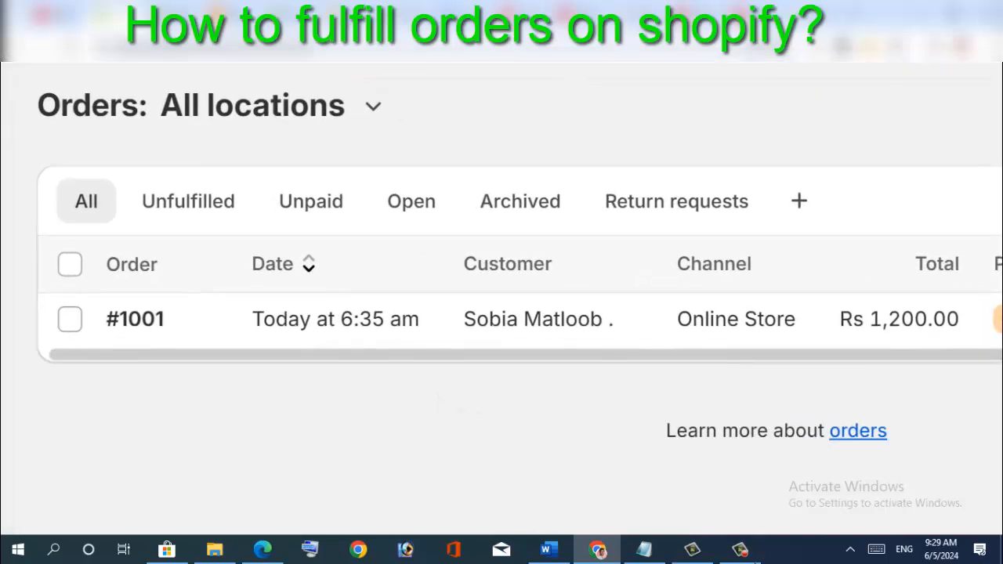
click(313, 321)
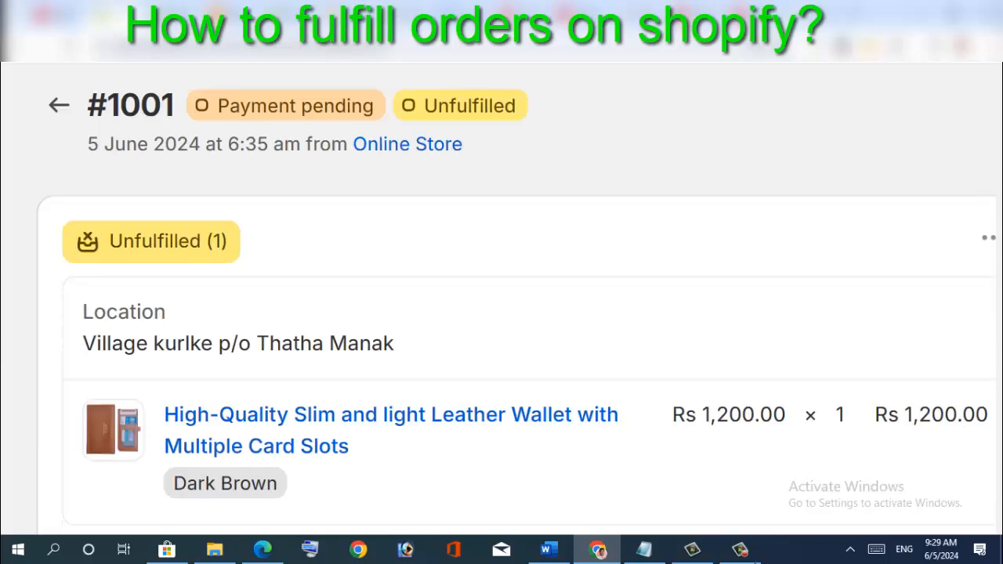
Review the order's item, available order actions, payment summary and timeline
scroll(498, 300, down, 5)
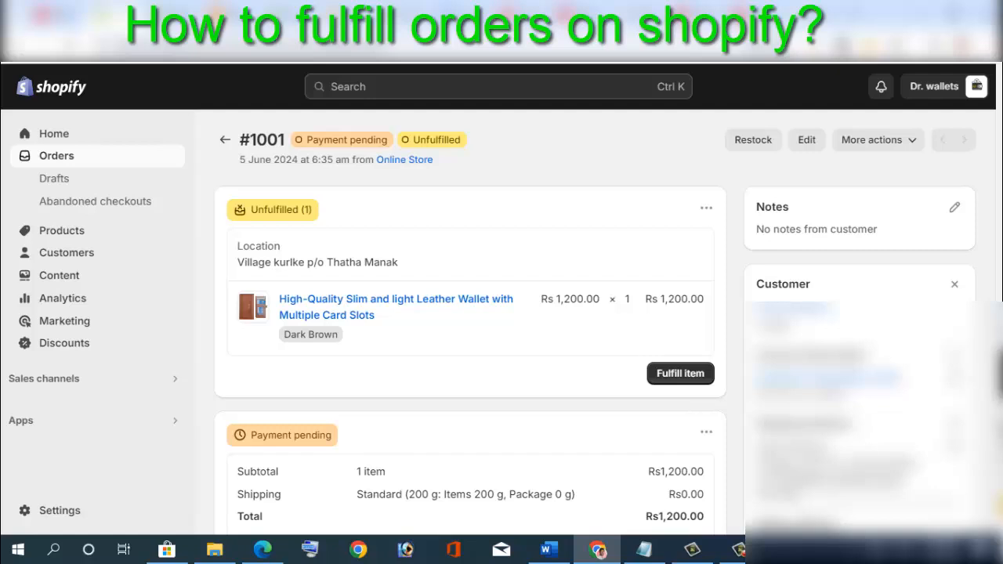
scroll(682, 172, up, 5)
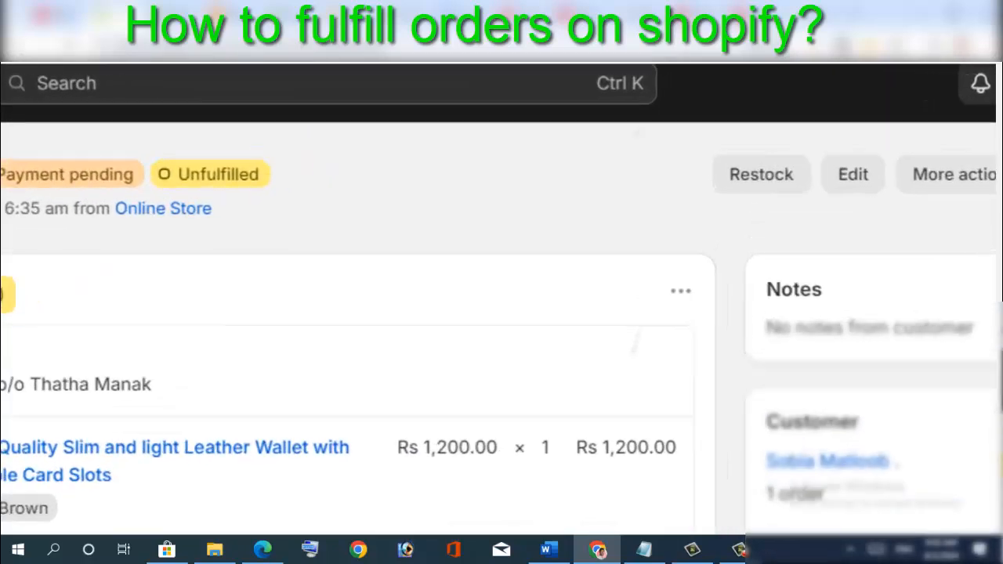
scroll(635, 306, right, 5)
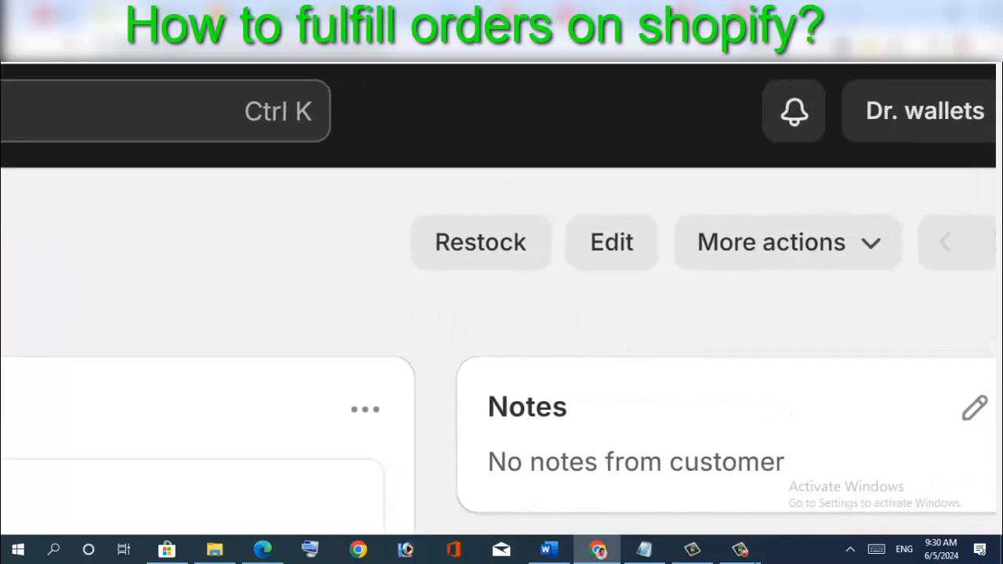
scroll(446, 318, right, 3)
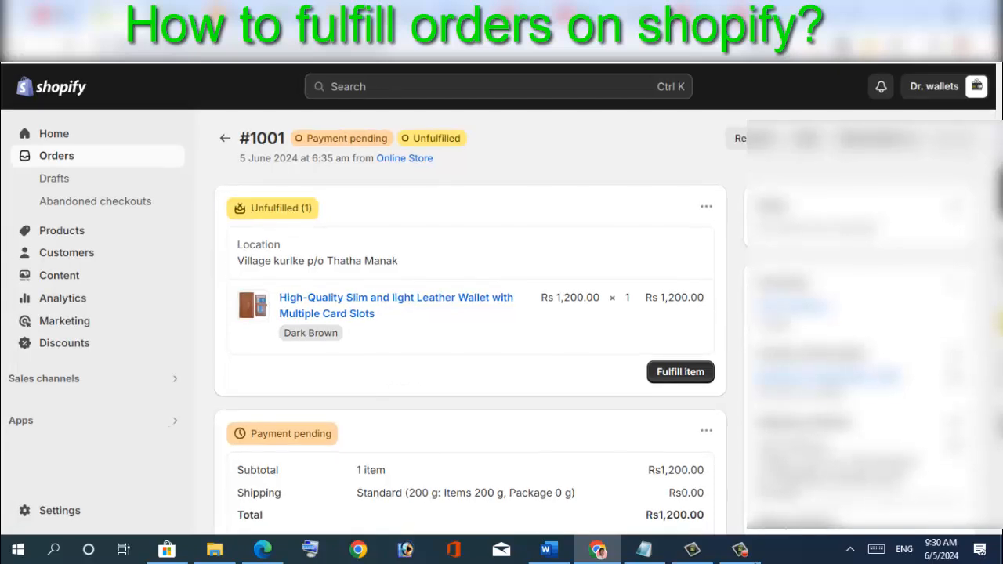
scroll(470, 321, down, 1)
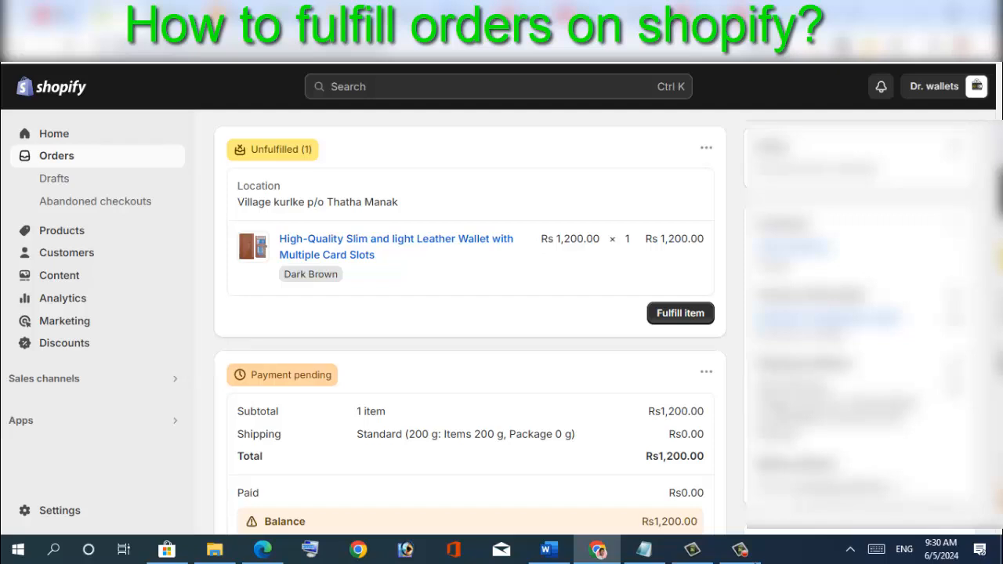
scroll(470, 321, down, 3)
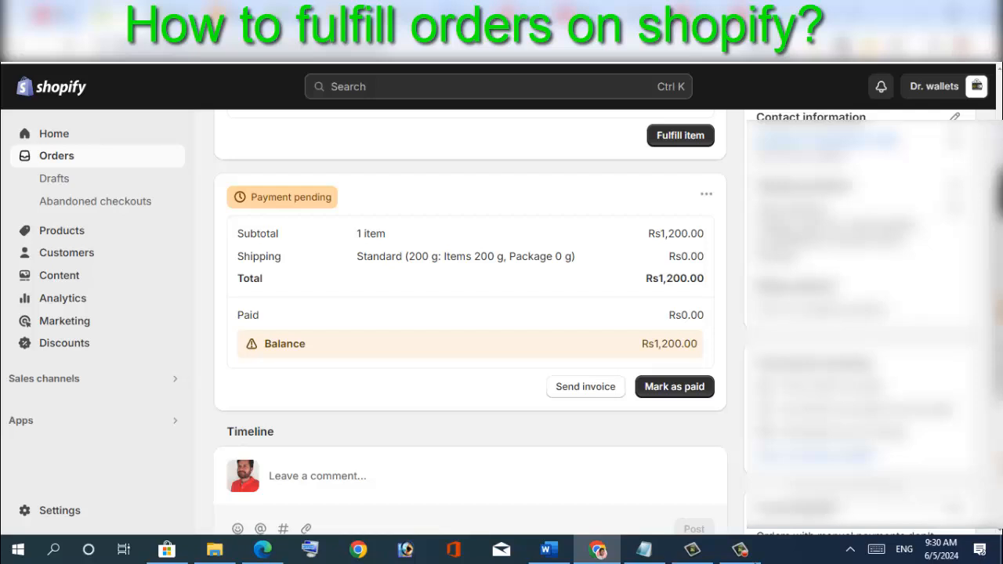
scroll(470, 321, down, 3)
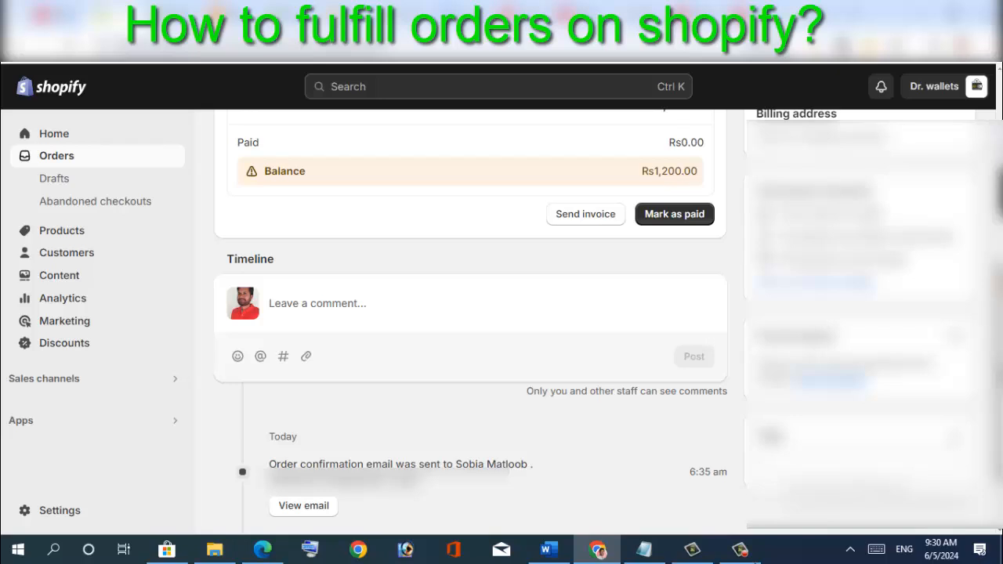
scroll(470, 321, down, 2)
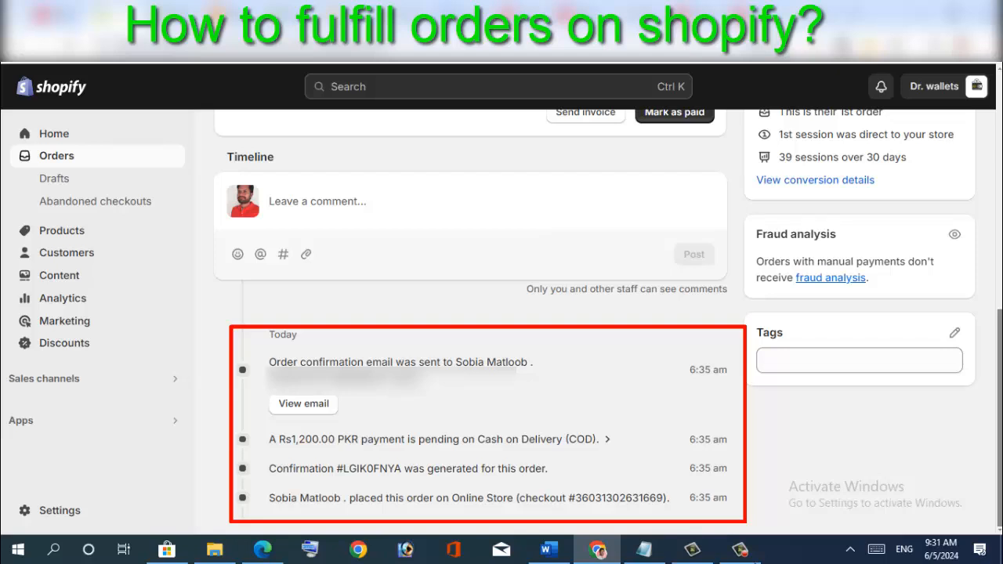
Review the order's customer contact, shipping and billing details, conversion summary, fraud analysis and tags
scroll(470, 313, up, 2)
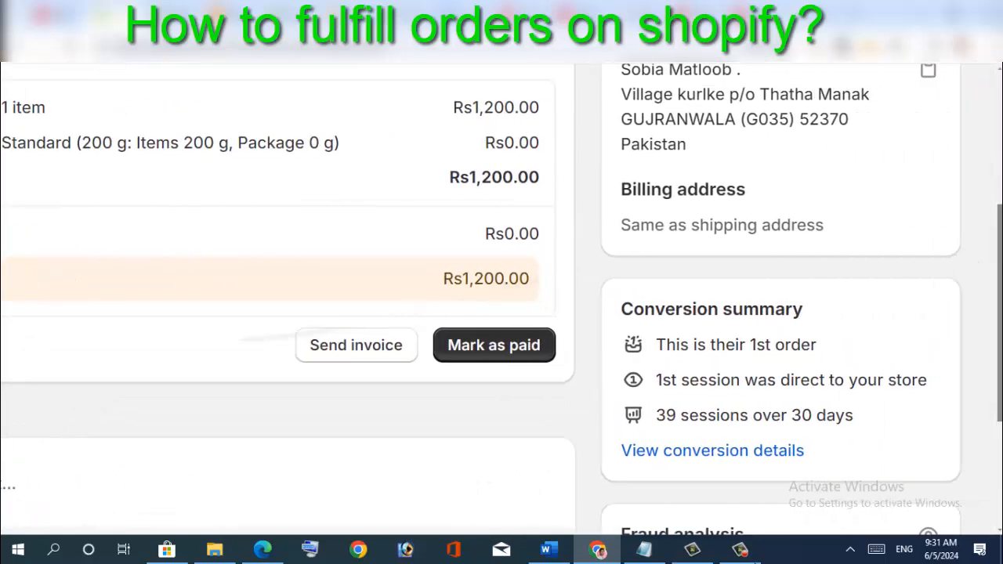
scroll(501, 314, up, 5)
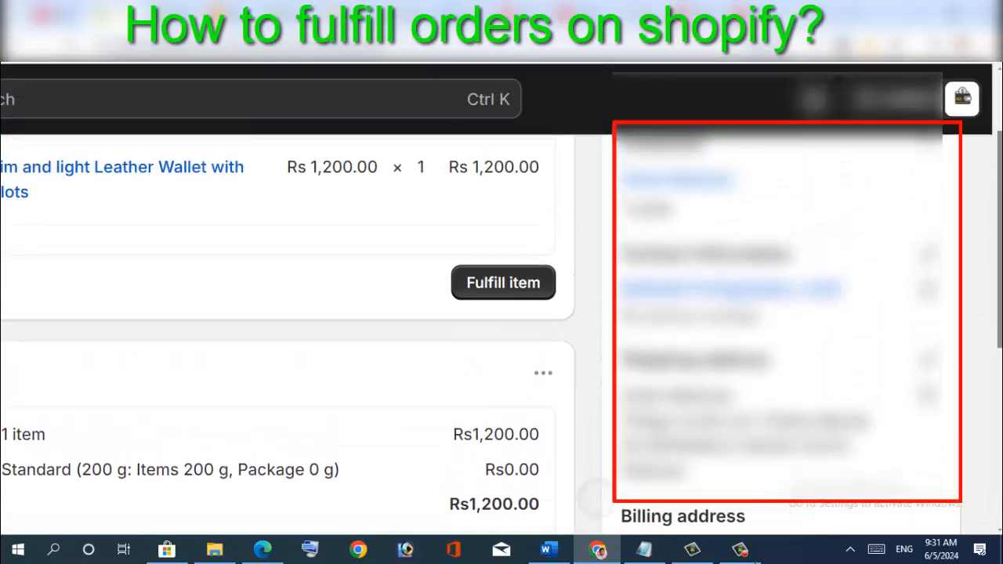
scroll(501, 313, up, 2)
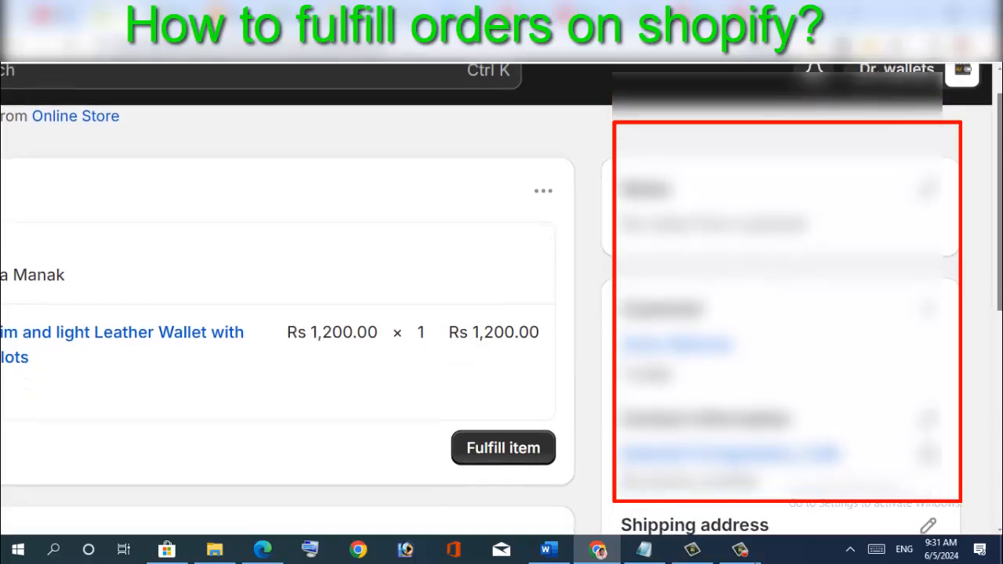
scroll(501, 313, down, 3)
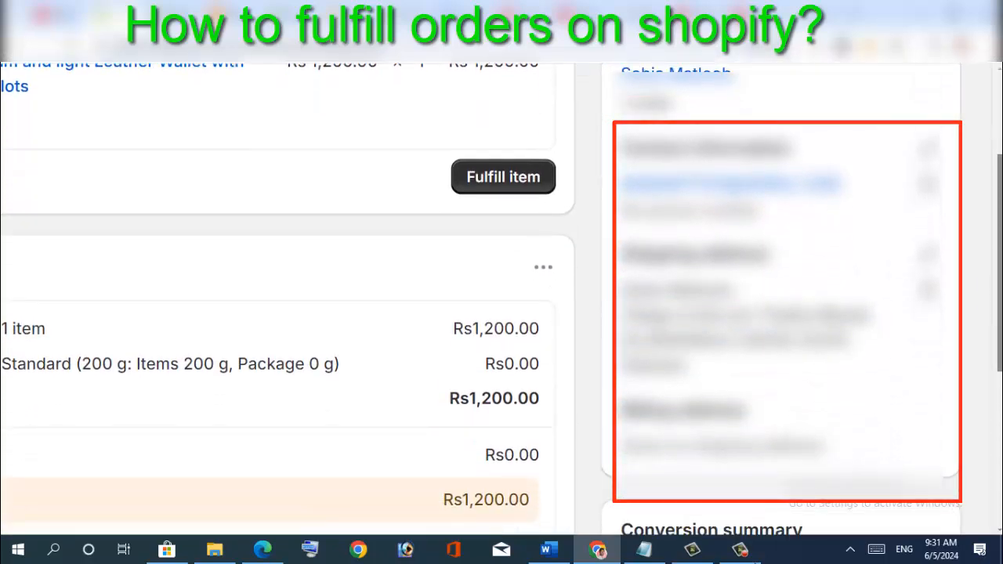
scroll(502, 313, down, 2)
scroll(501, 313, down, 3)
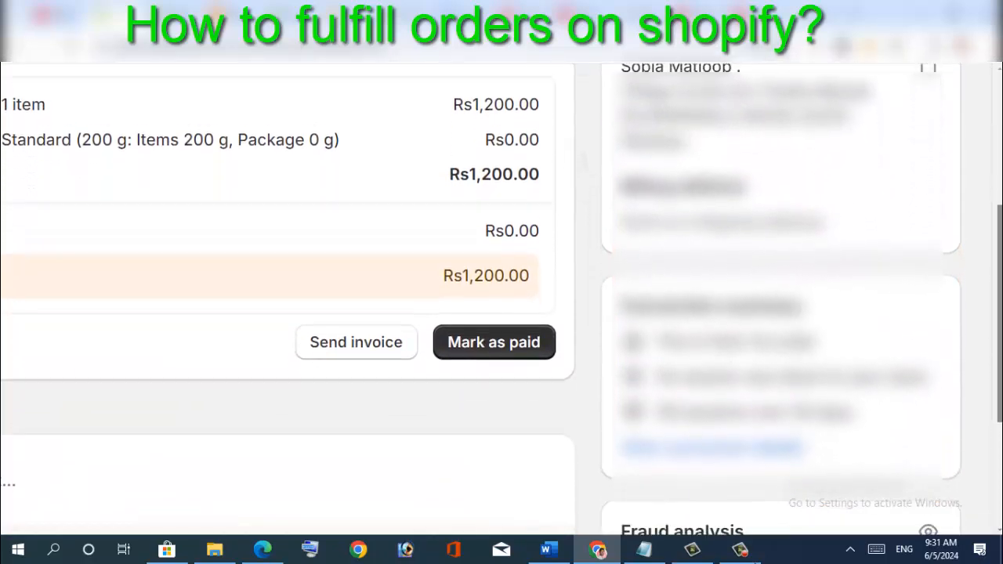
scroll(501, 314, down, 3)
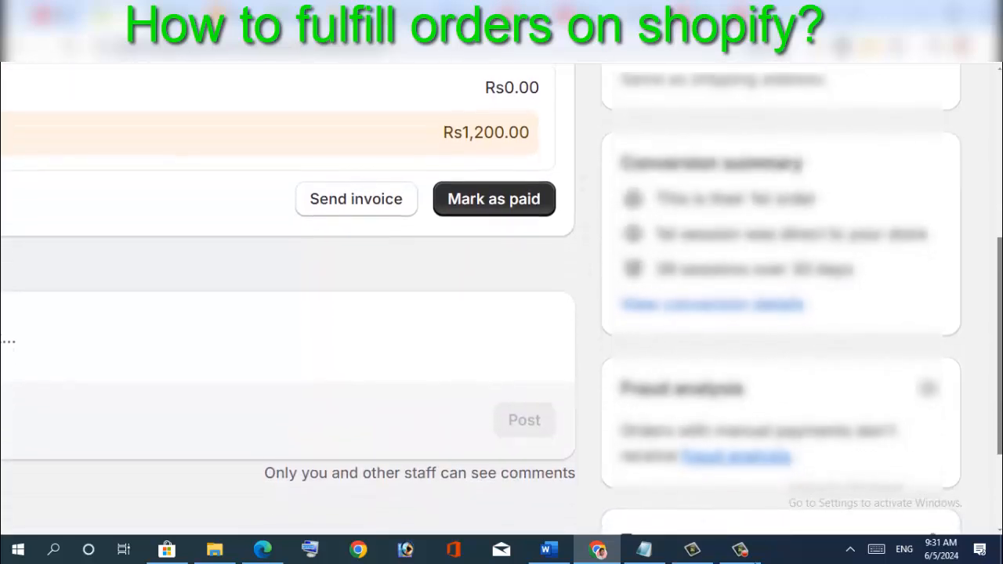
scroll(501, 314, down, 4)
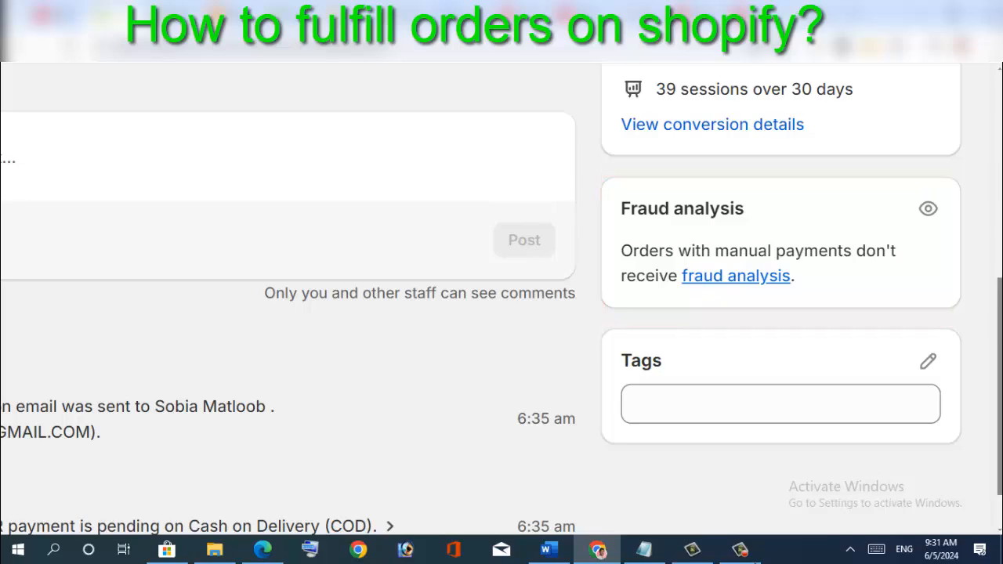
scroll(501, 313, down, 2)
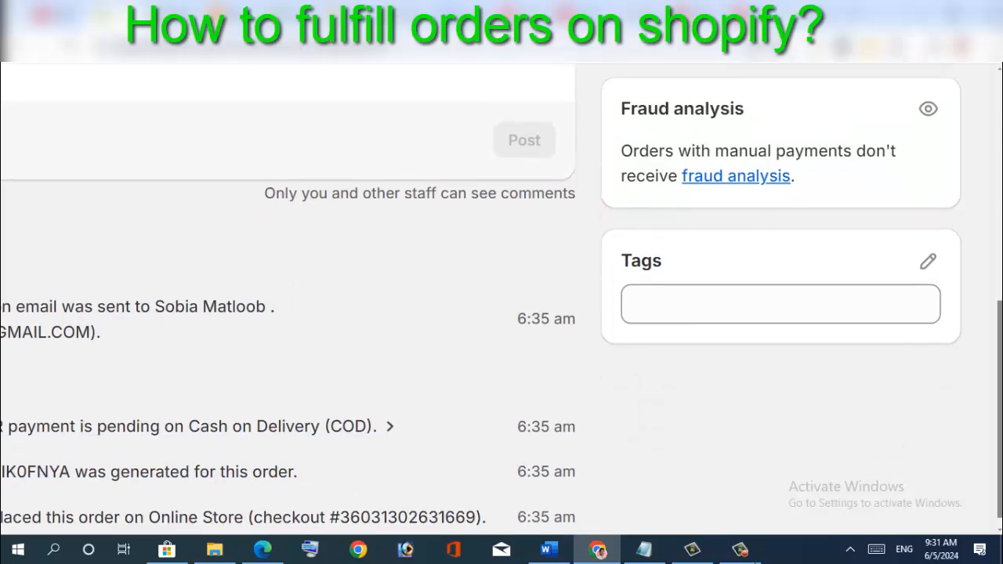
scroll(313, 435, down, 3)
Mark the order as paid with Cash on Delivery (COD) as the payment method
scroll(311, 419, up, 1)
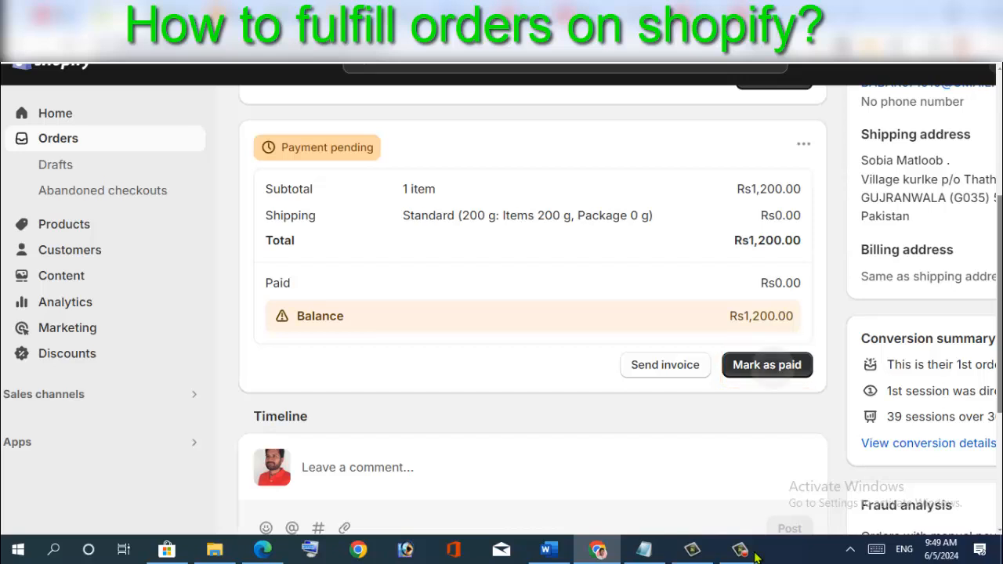
click(767, 365)
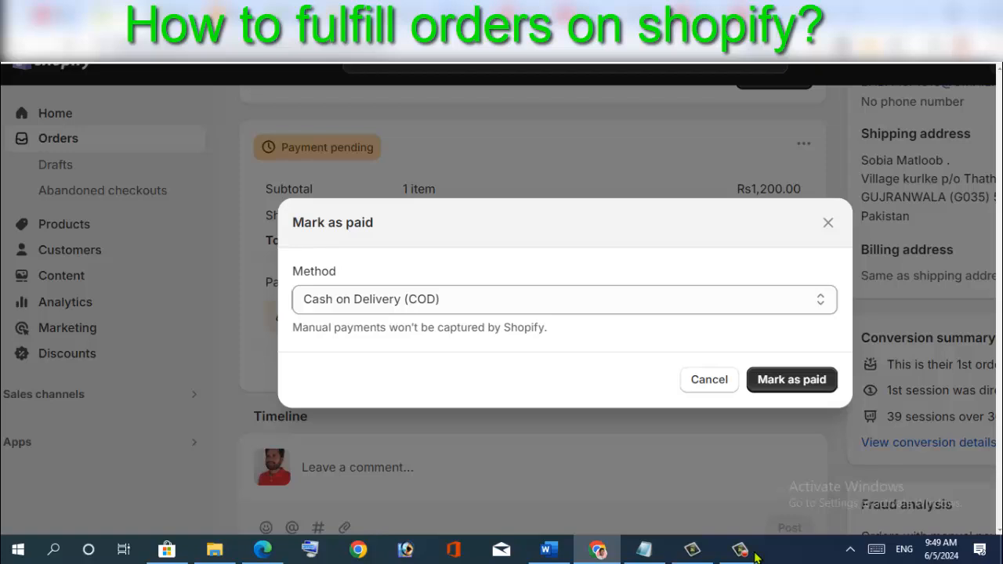
click(776, 379)
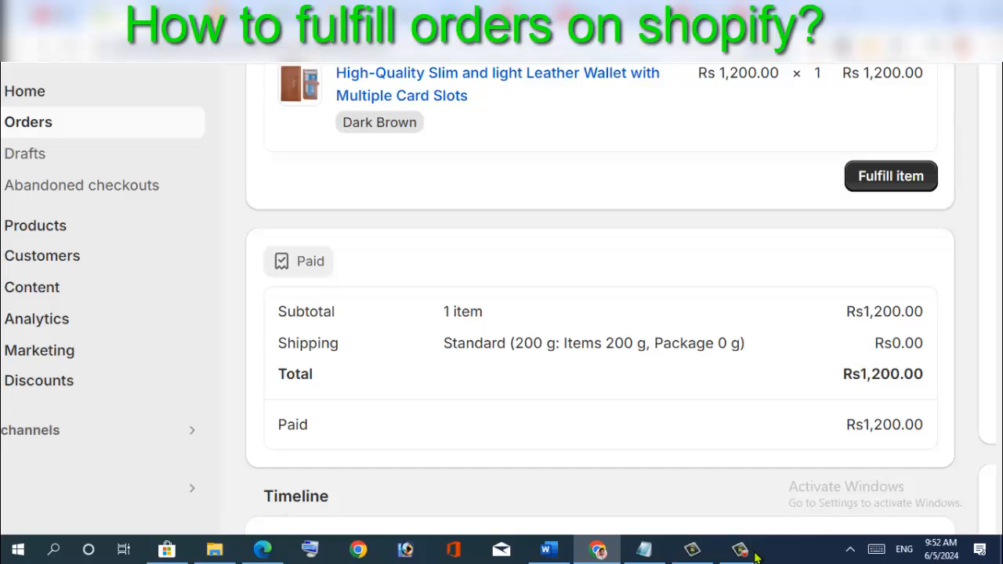
Open the item fulfillment form for the paid leather wallet order and enter XYZ as the tracking number
scroll(756, 558, up, 3)
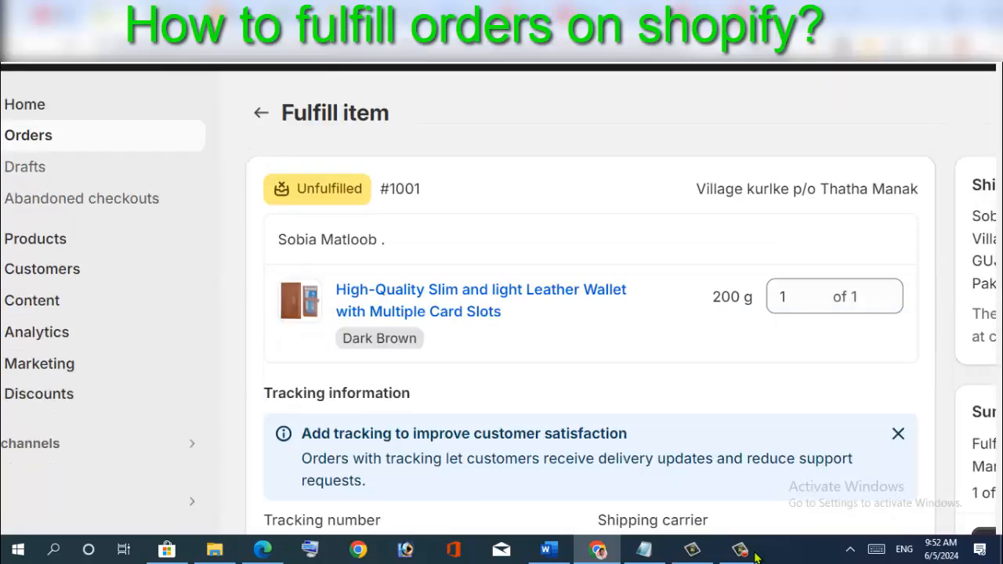
scroll(754, 557, down, 3)
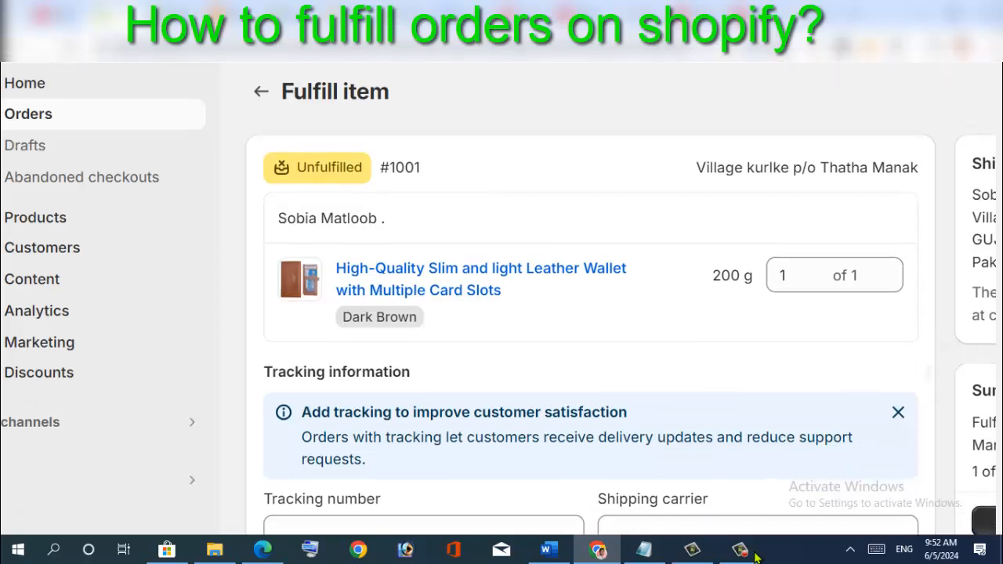
scroll(754, 557, down, 1)
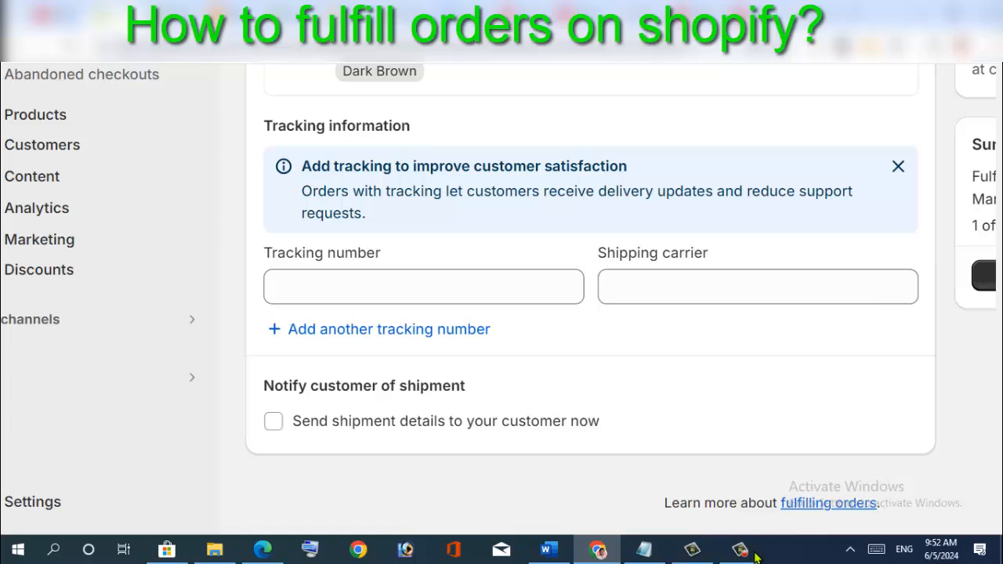
click(314, 286)
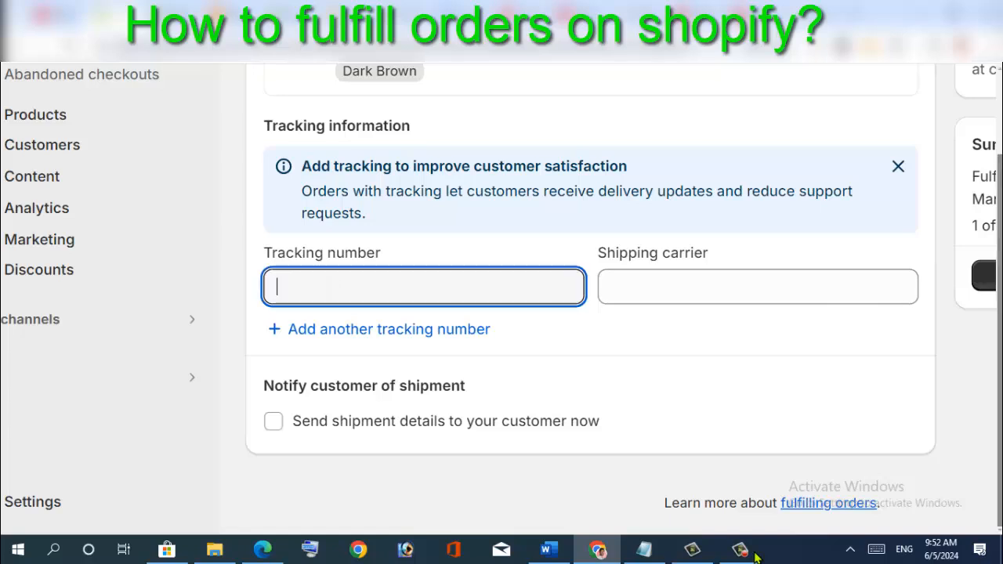
text(XYZ)
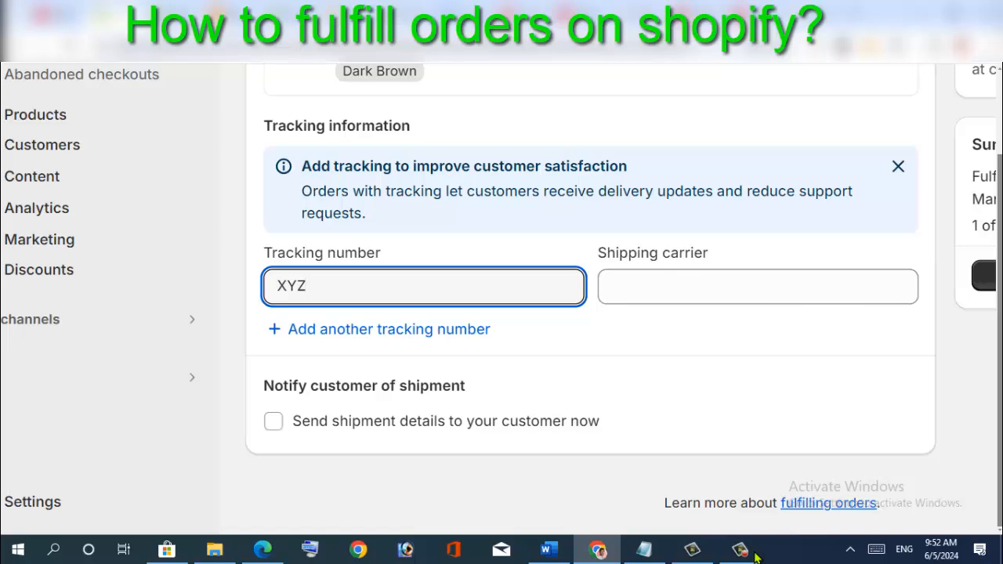
Search the shipping carriers for LEA and set the carrier to Other, leaving the tracking URL empty
click(709, 287)
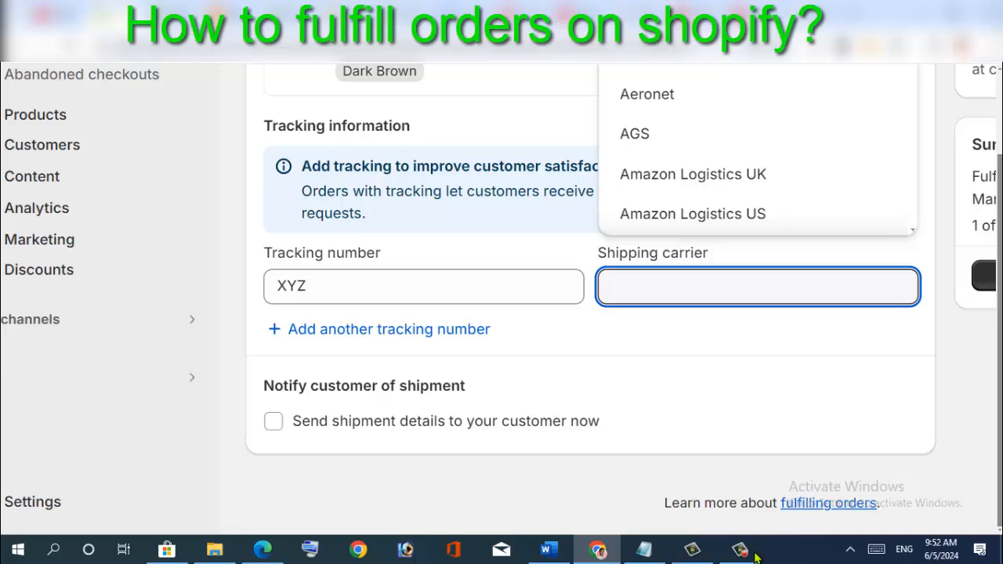
text(LA)
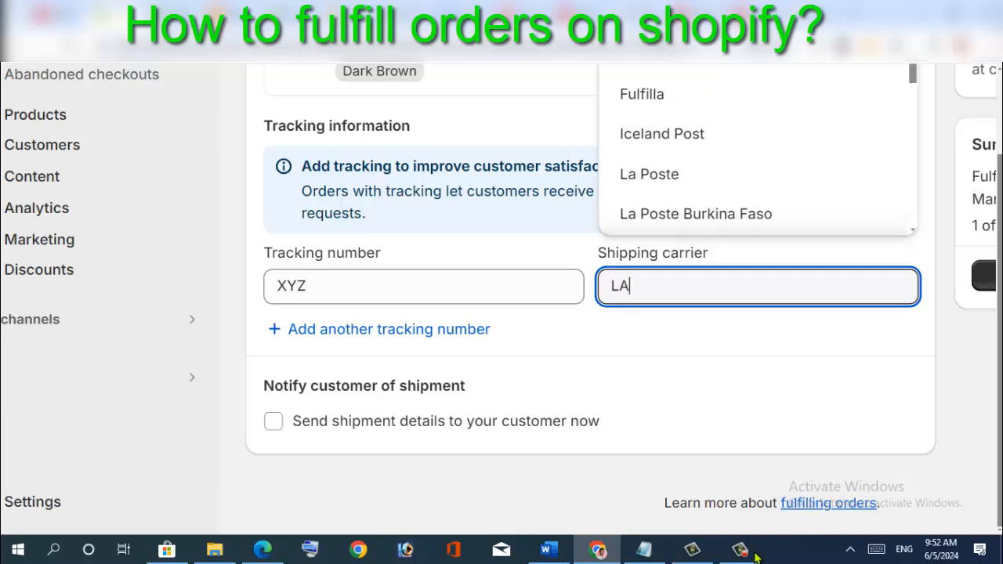
key(BackSpace)
text(E)
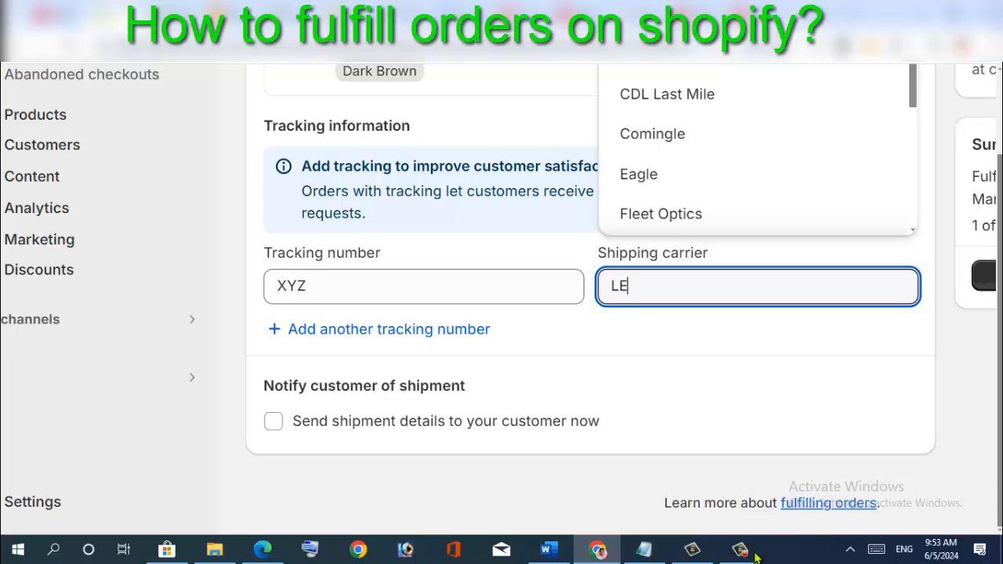
text(A)
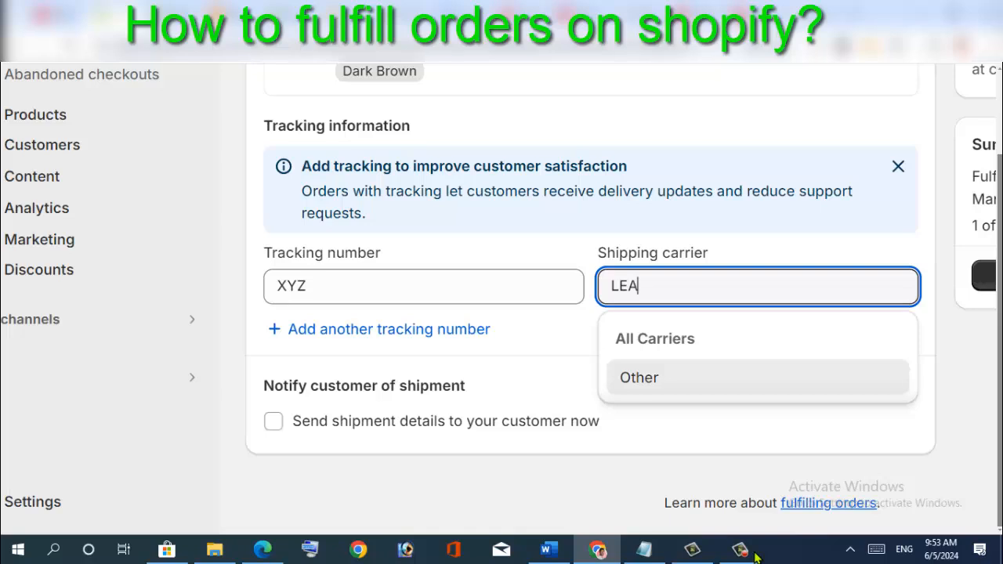
key(Return)
key(Tab)
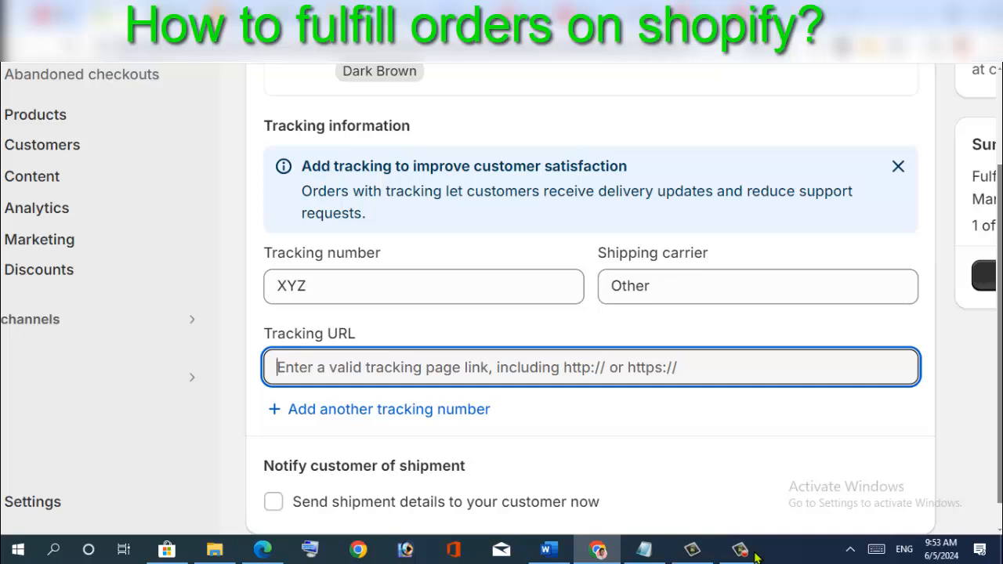
Enable sending shipment details to the customer now, and fulfill the order's item
scroll(754, 553, down, 1)
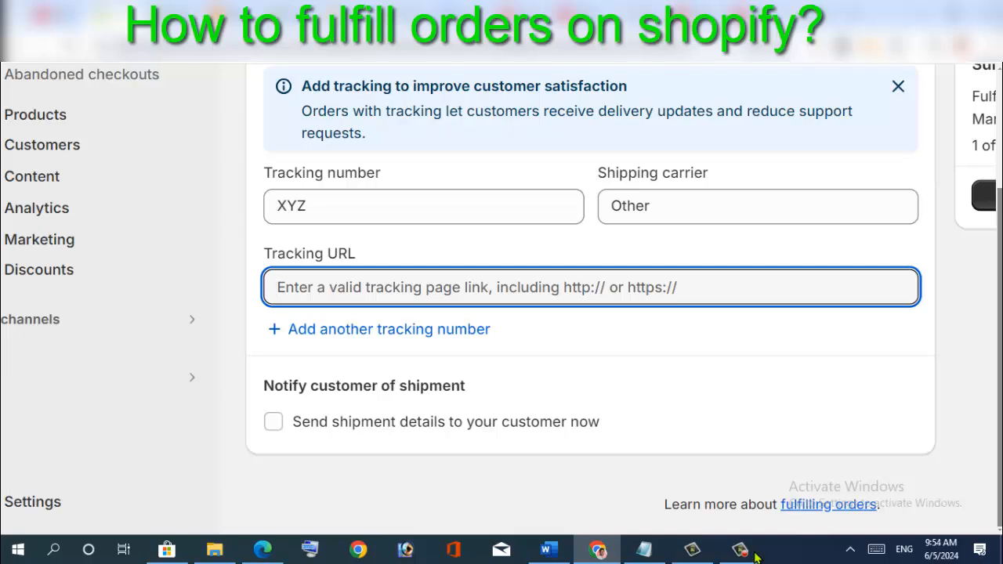
click(273, 421)
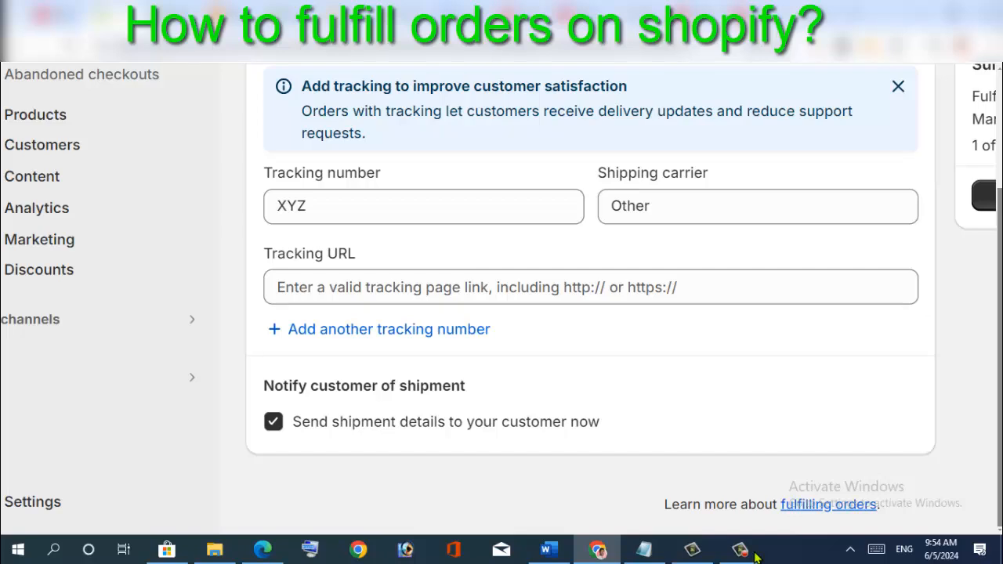
scroll(548, 298, up, 2)
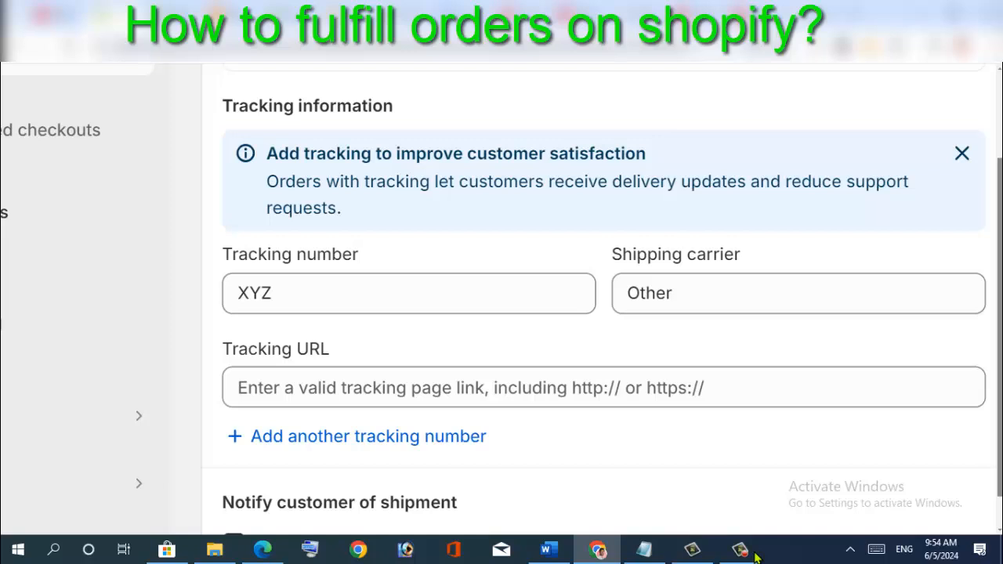
scroll(501, 297, right, 5)
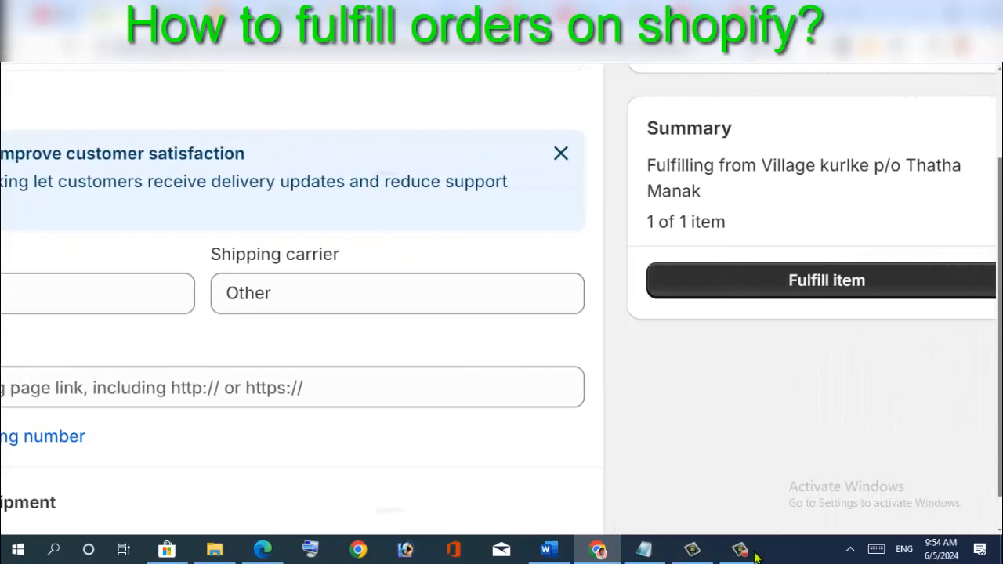
scroll(501, 297, right, 1)
scroll(502, 298, up, 1)
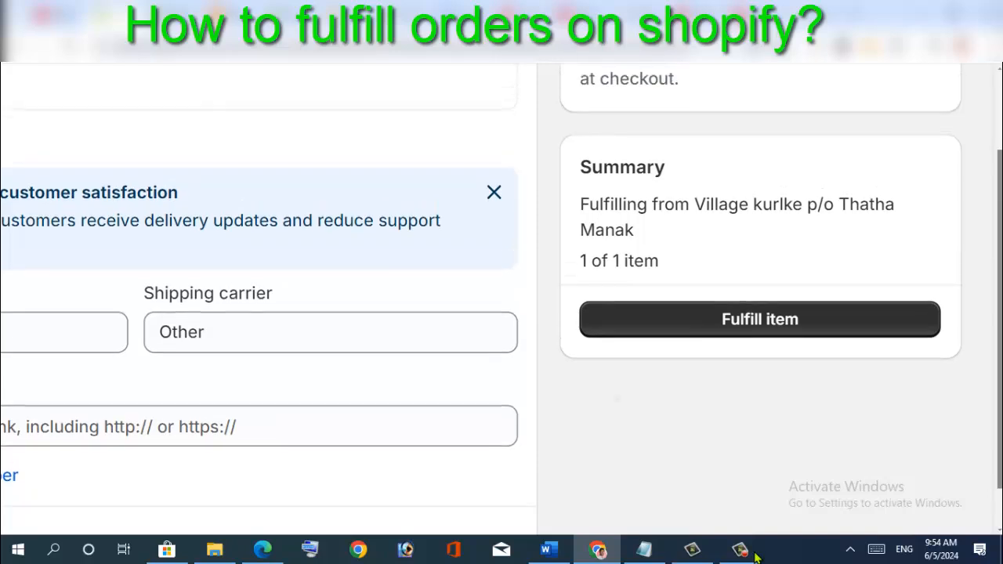
scroll(501, 297, up, 1)
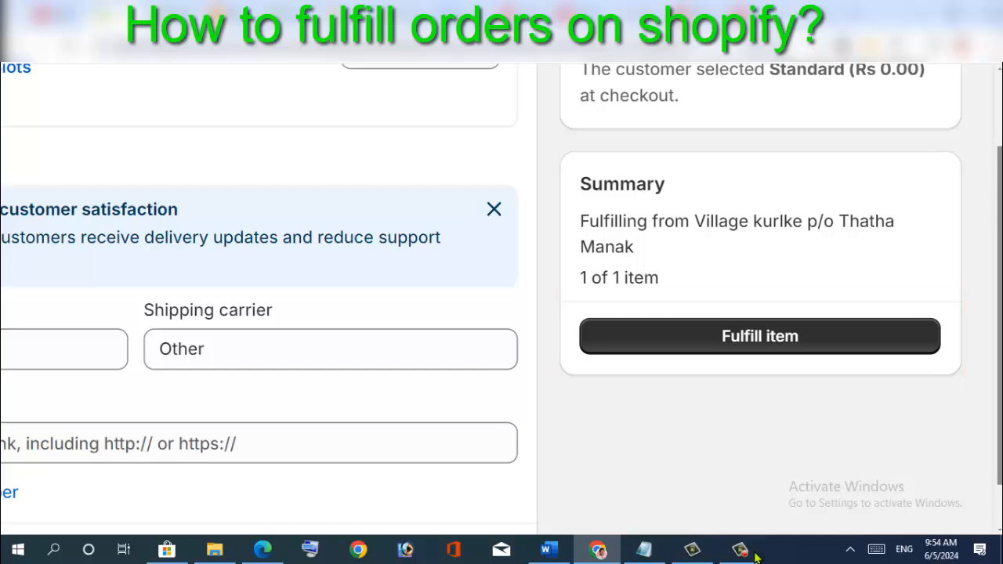
click(758, 336)
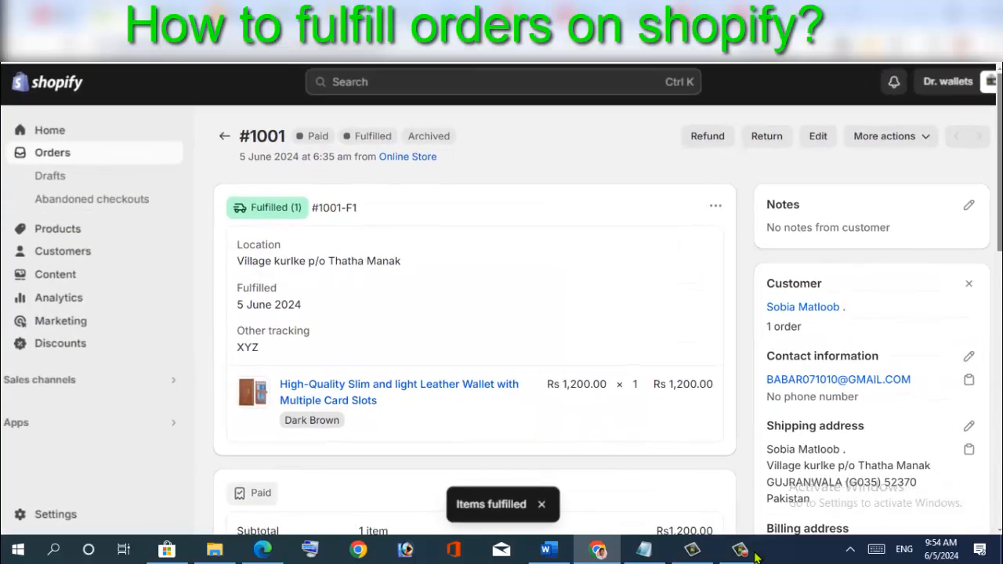
scroll(227, 235, up, 5)
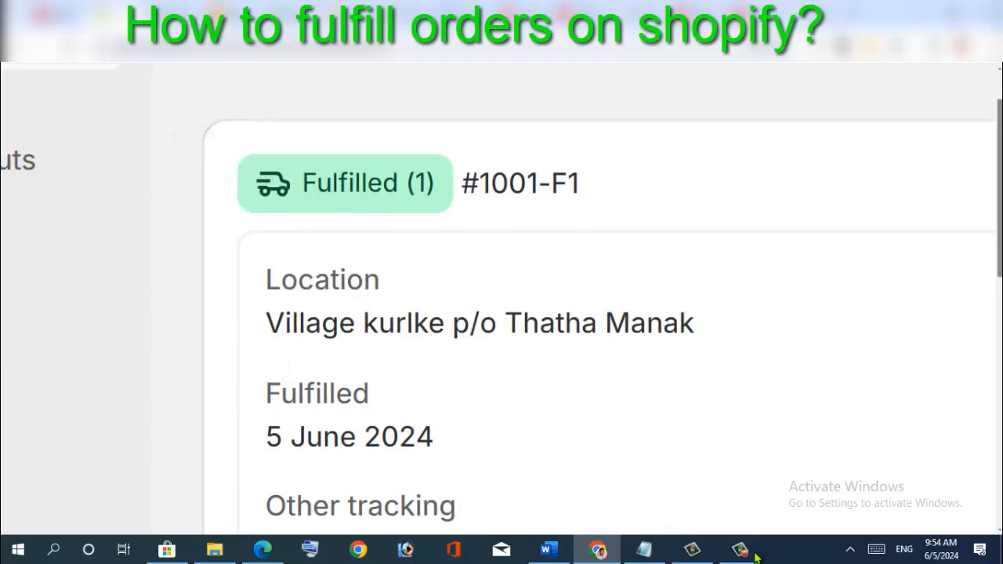
scroll(344, 235, down, 5)
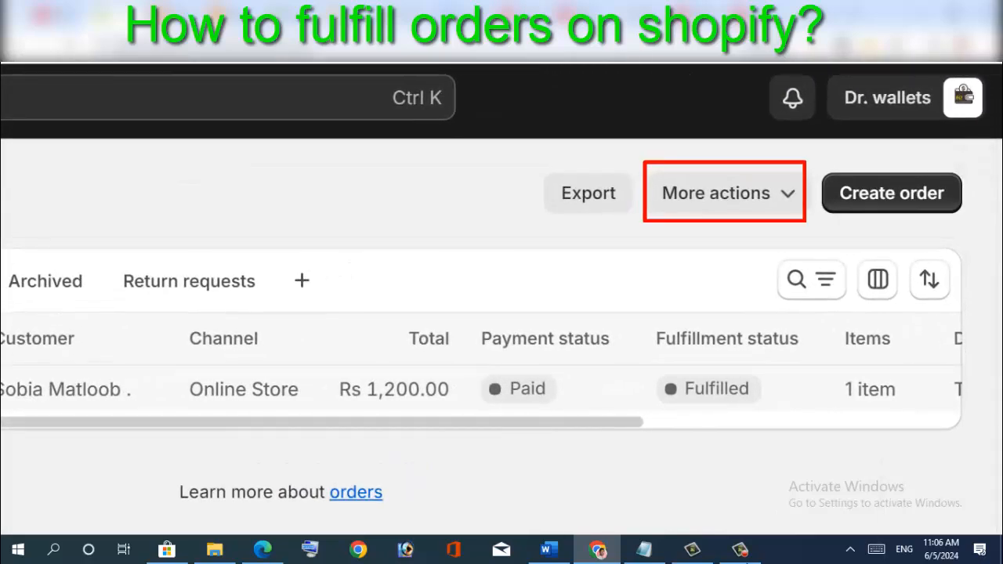
Open the additional order actions, switch to the CJdropshipping orders page and examine its order filters and import options
click(727, 193)
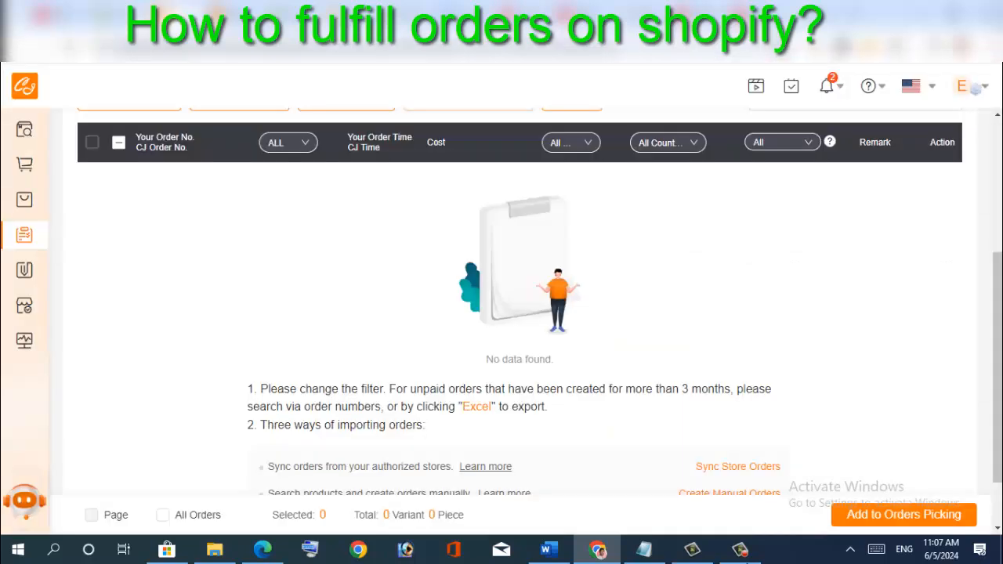
scroll(520, 314, up, 1)
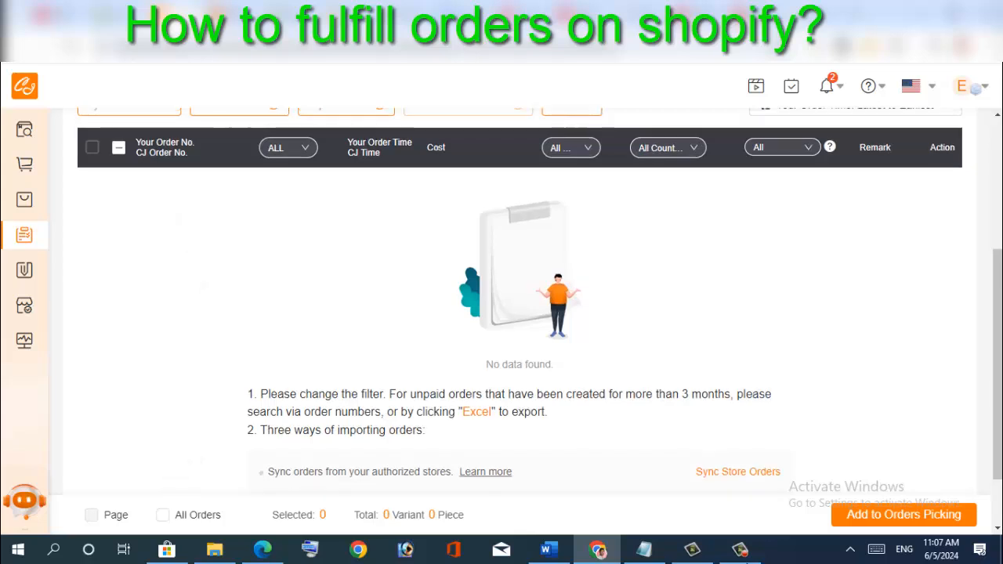
scroll(519, 313, up, 3)
scroll(519, 313, down, 2)
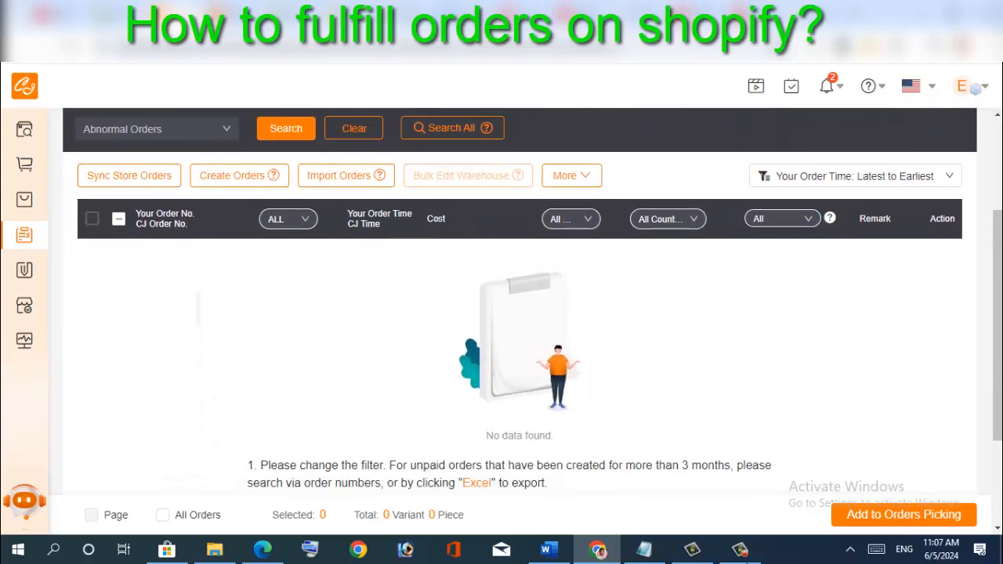
scroll(519, 314, down, 1)
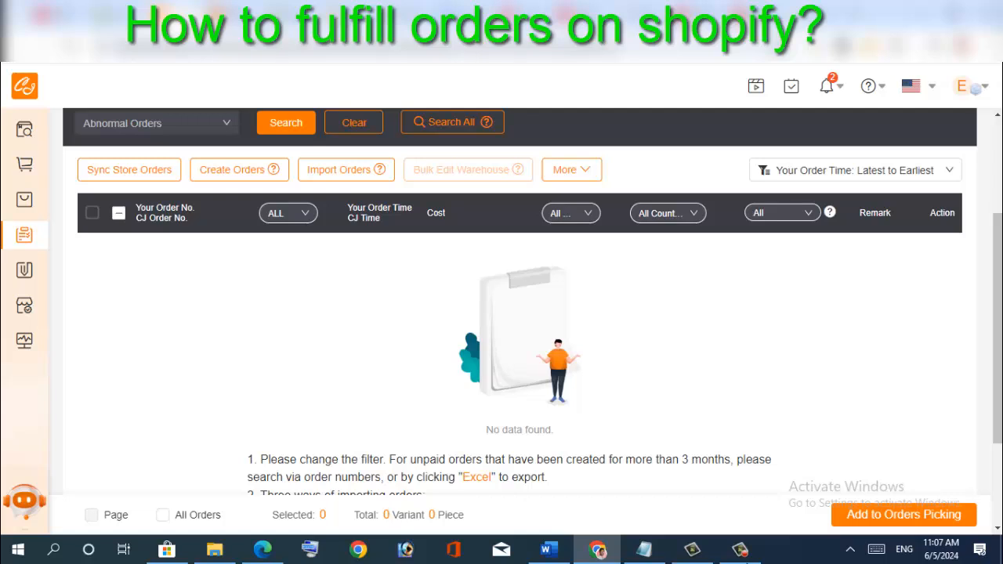
Open the drwallets.com storefront in a new browser tab and go to the Fashion Men Wallets product with coin bag
key(ctrl+t)
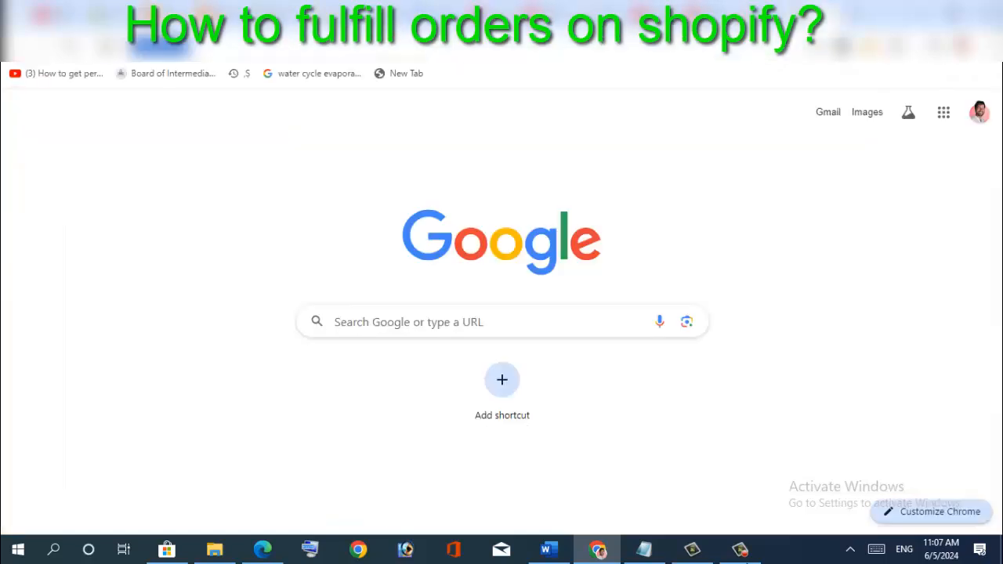
text(DR)
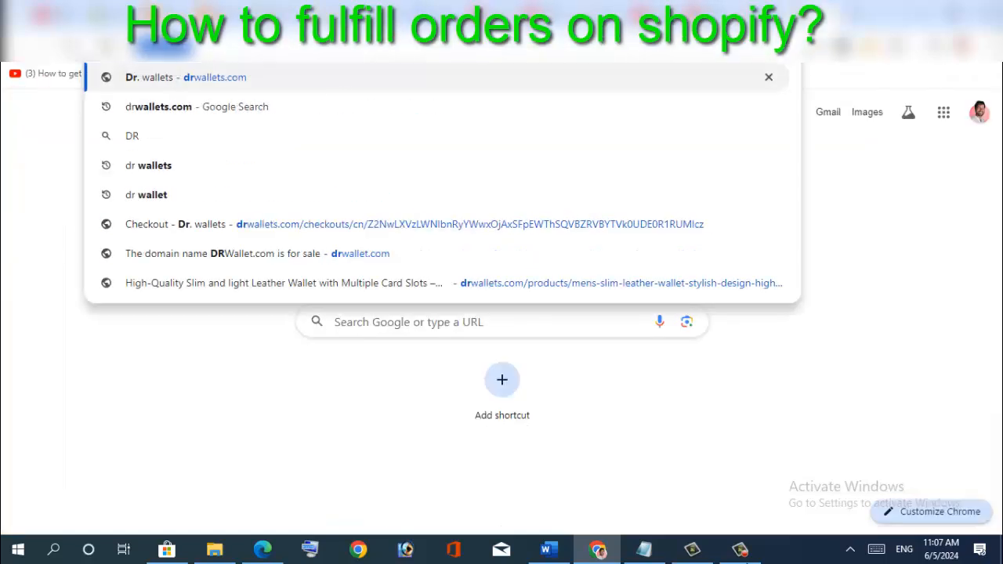
key(Return)
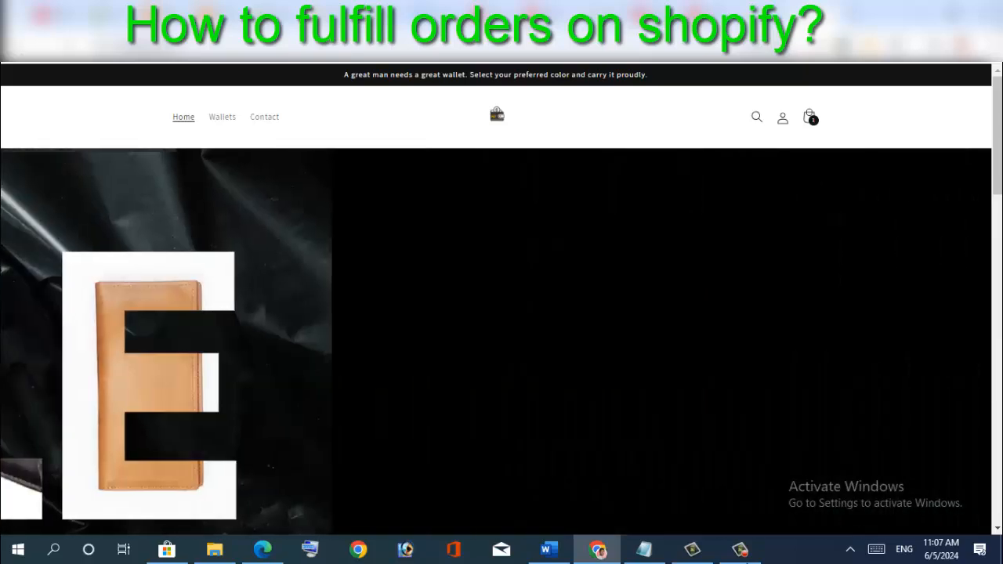
scroll(496, 313, down, 5)
scroll(502, 314, down, 5)
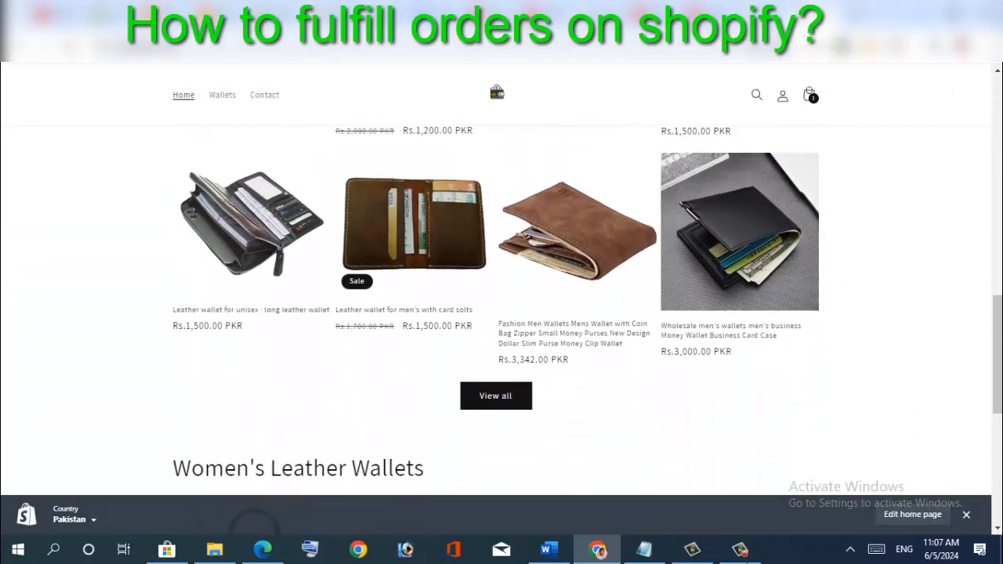
click(619, 259)
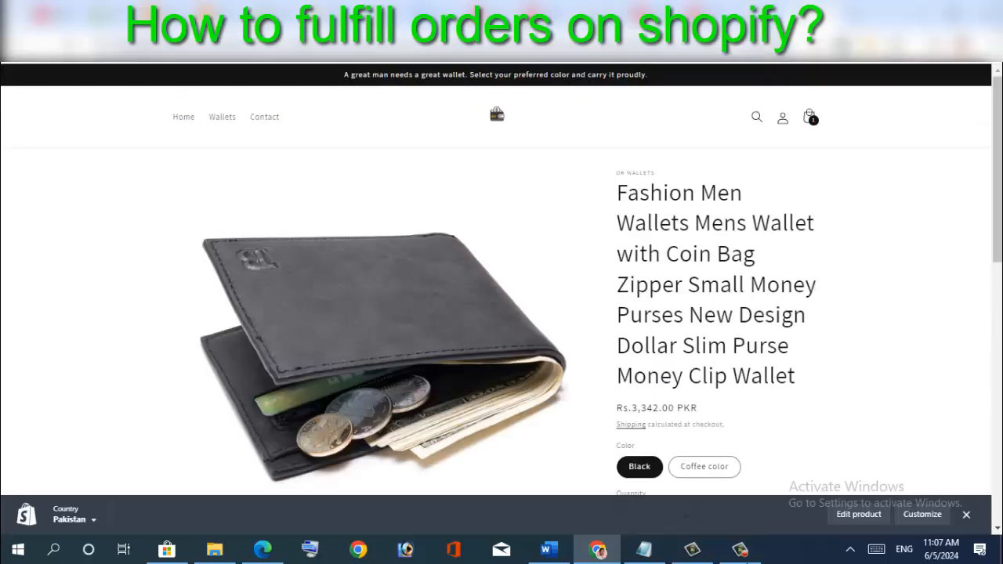
Start an immediate purchase of one black wallet and go through the checkout's contact, delivery, shipping and payment sections
scroll(501, 314, down, 4)
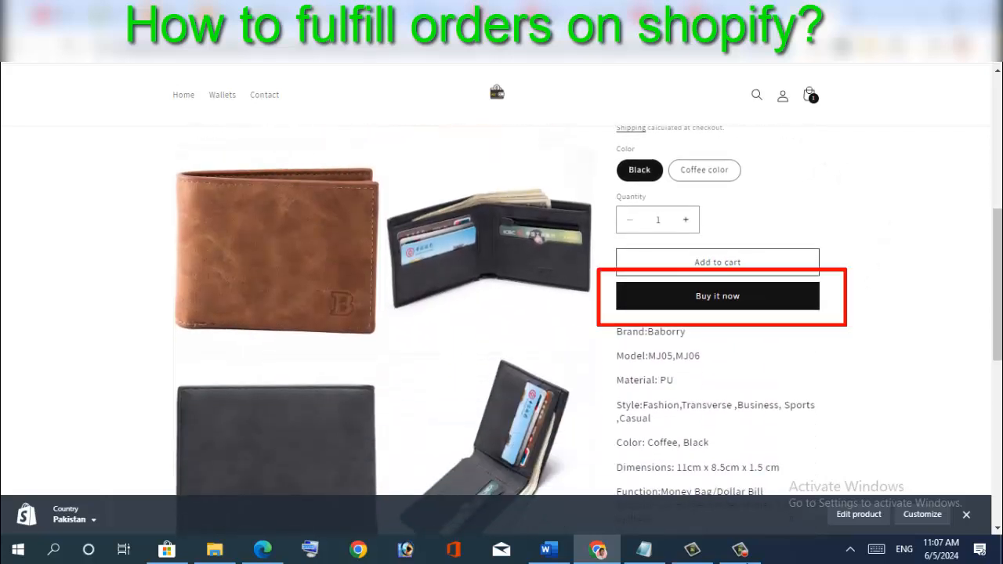
click(758, 298)
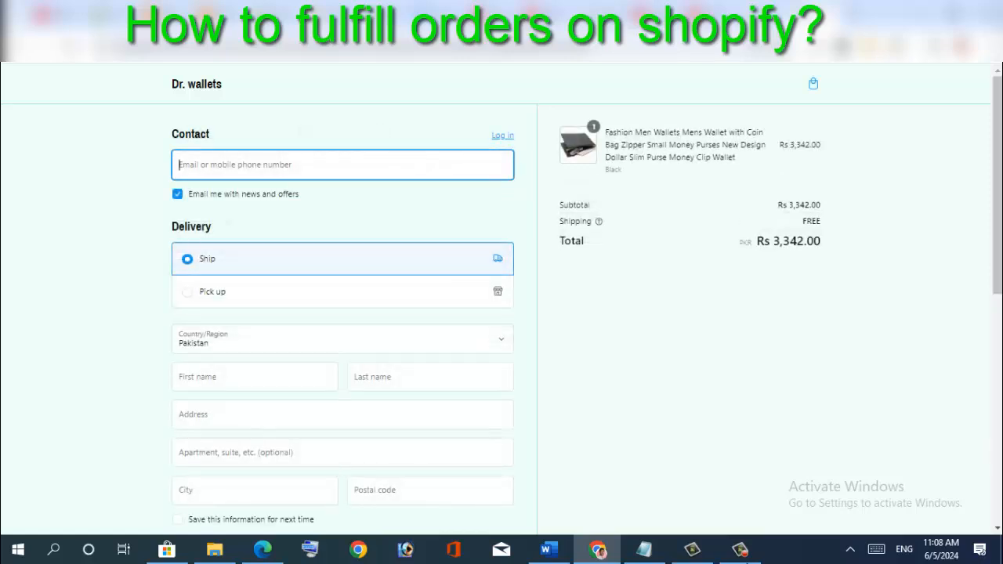
scroll(501, 297, down, 2)
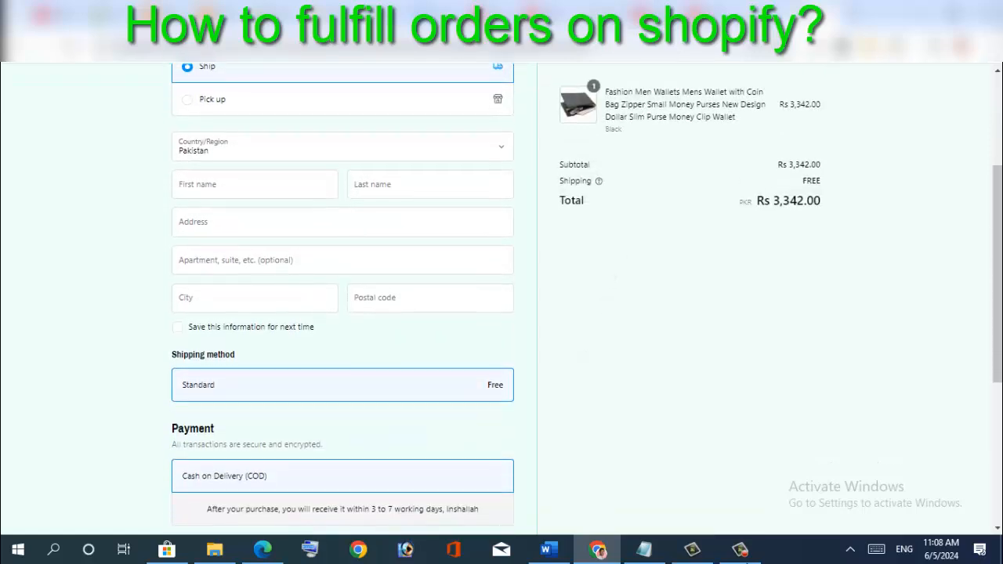
scroll(342, 298, down, 3)
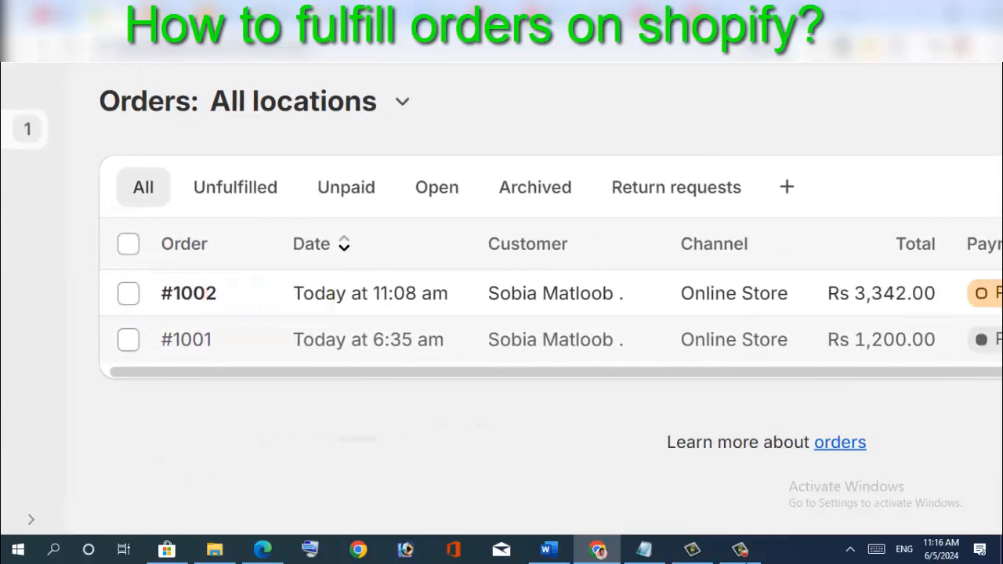
Open the newest order from the orders list and review its item, fulfillment options and payment summary
scroll(501, 314, right, 1)
click(174, 293)
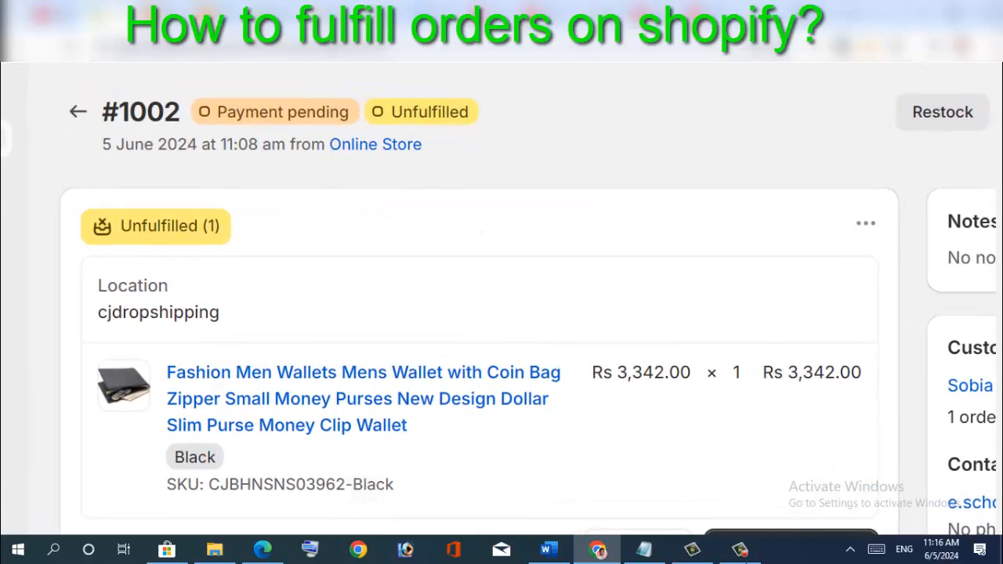
scroll(79, 269, down, 3)
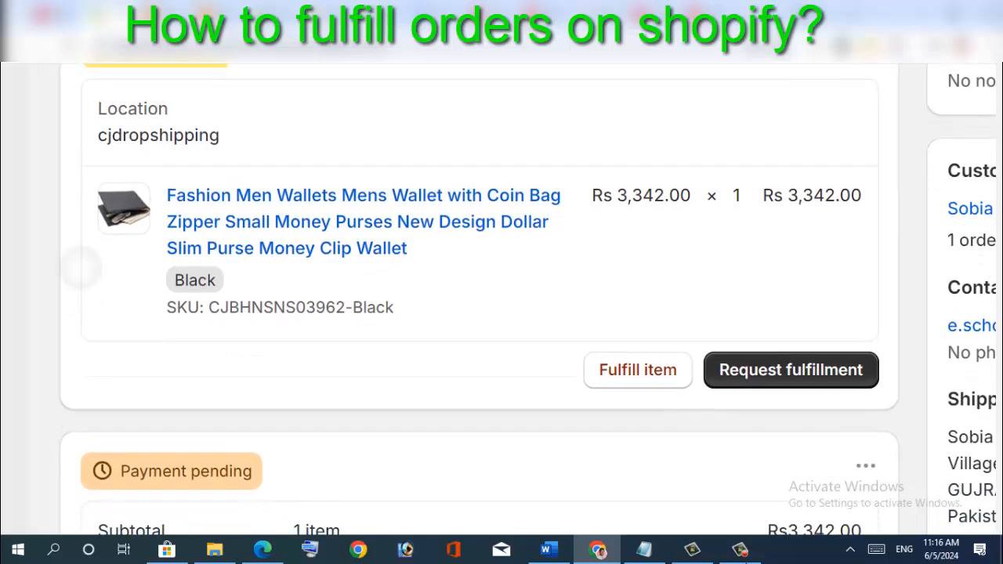
scroll(79, 269, up, 1)
scroll(78, 269, down, 5)
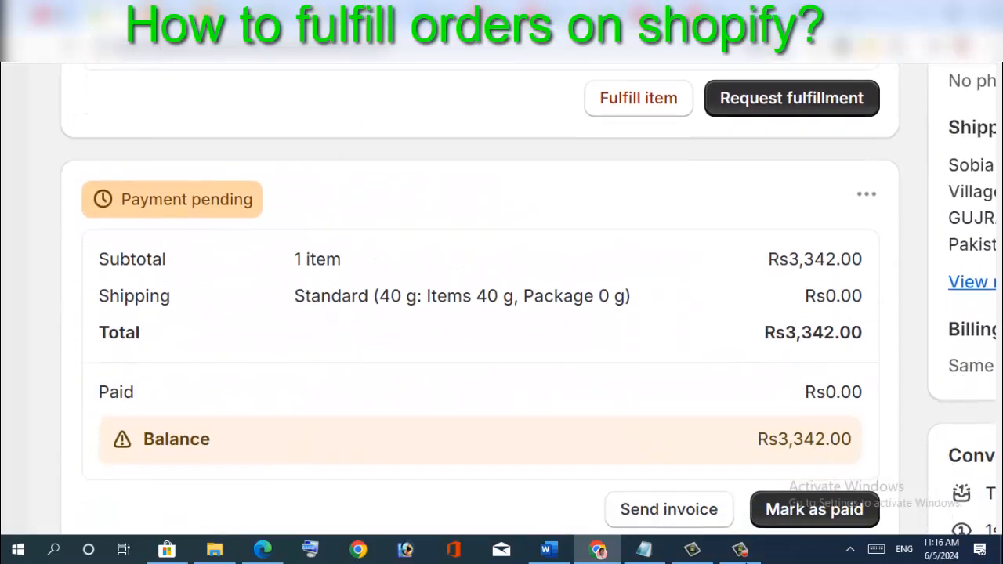
Review the payment summary and open a fulfillment request to cjdropshipping for the order's black wallet
scroll(501, 297, down, 3)
scroll(502, 297, up, 2)
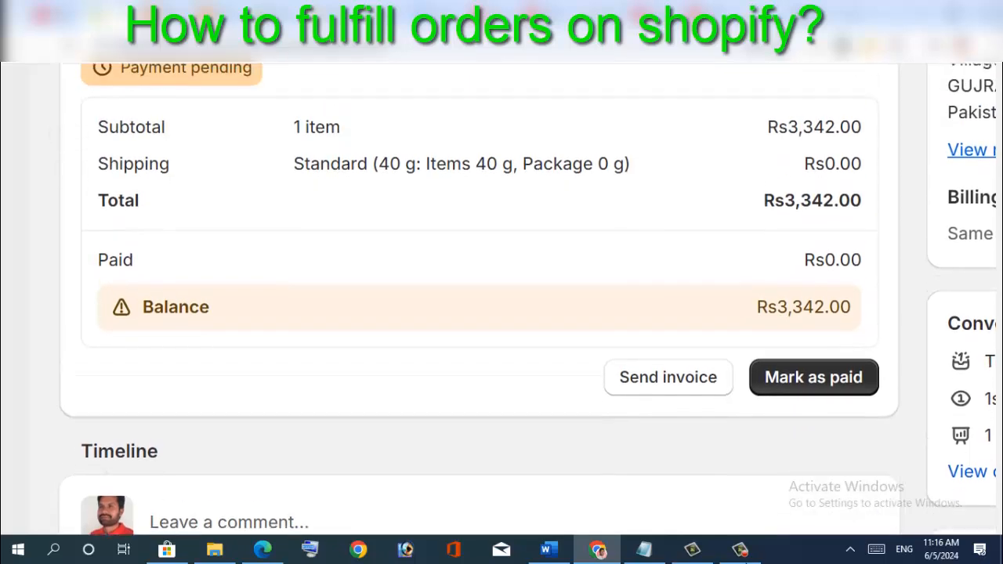
scroll(501, 297, up, 5)
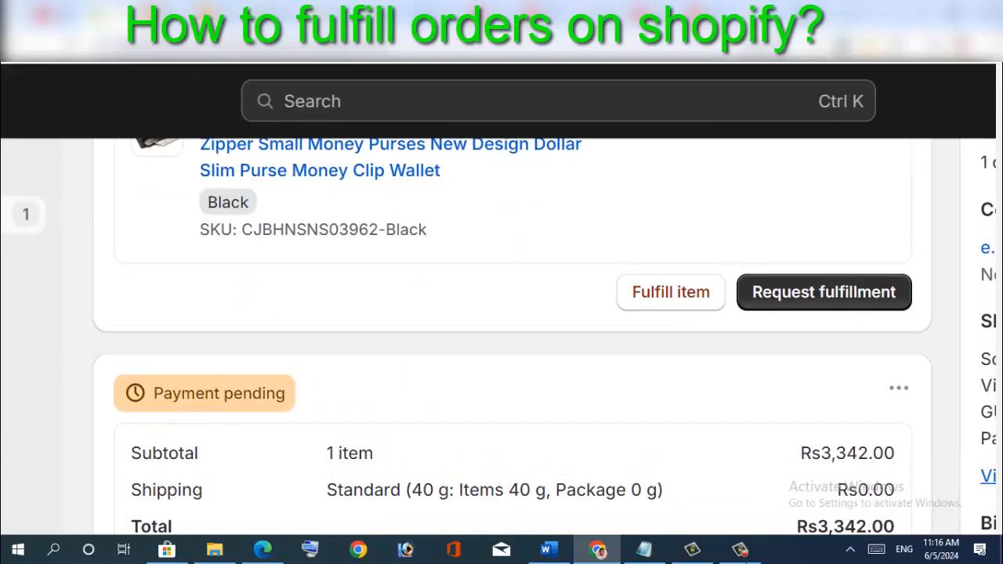
scroll(501, 297, up, 2)
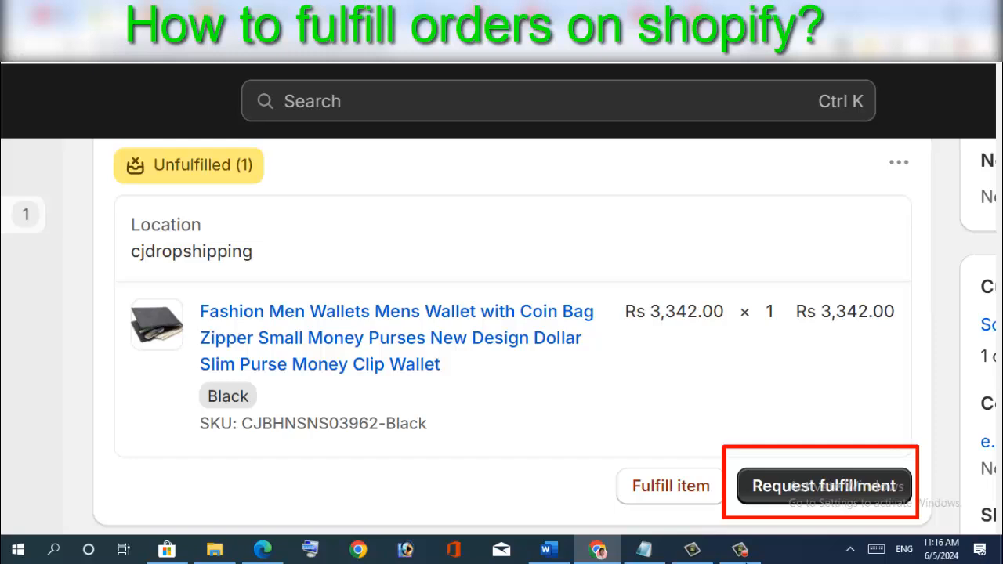
click(823, 486)
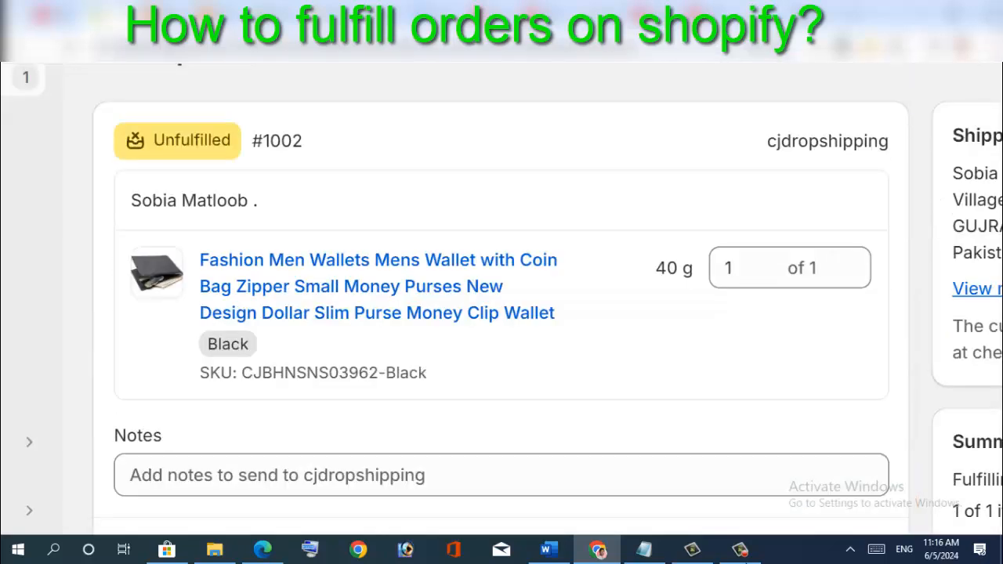
Review the fulfillment request's item and notes, and toggle the option that notifies the customer when cjdropshipping fulfills the order
scroll(501, 296, down, 3)
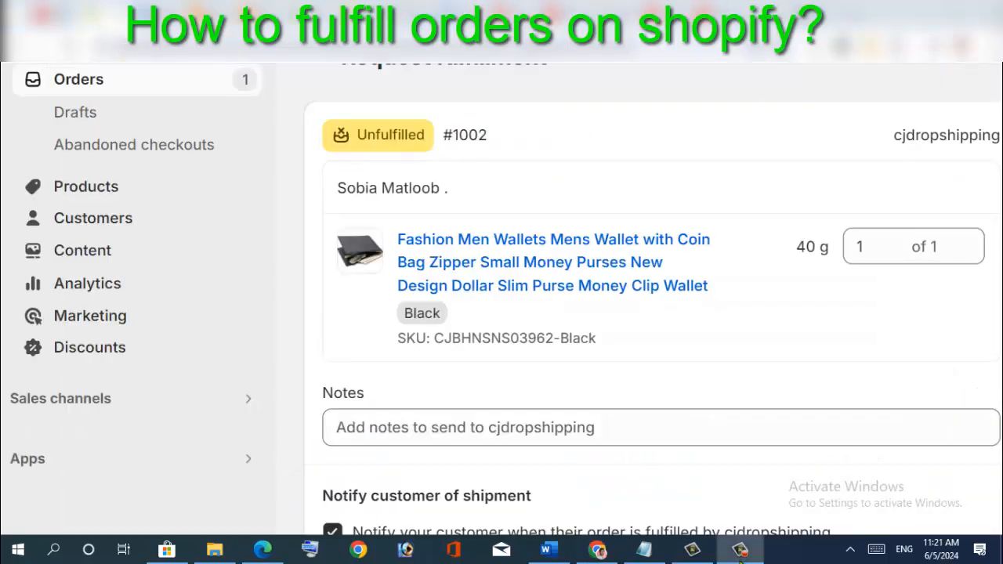
scroll(501, 298, down, 1)
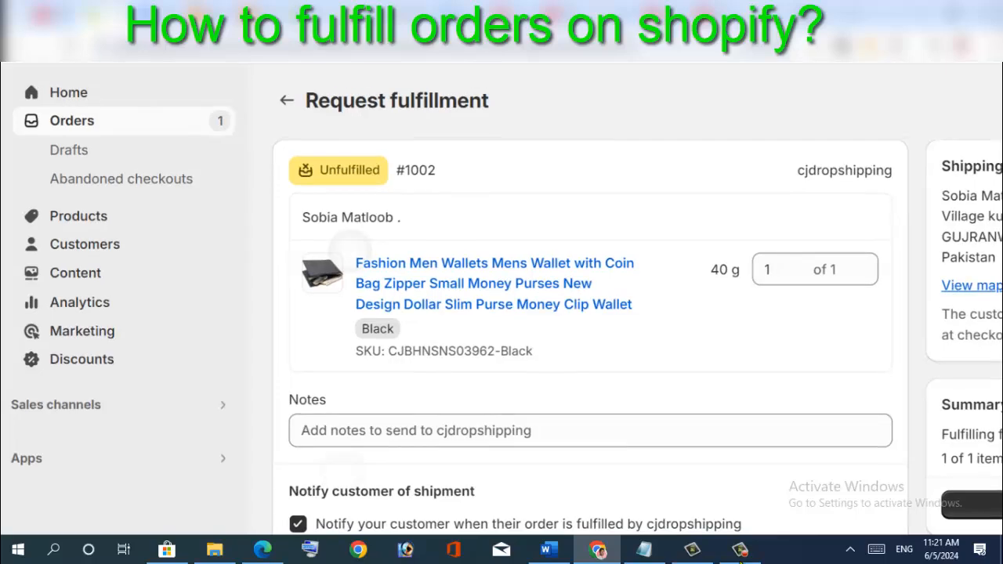
scroll(501, 298, up, 1)
scroll(501, 297, down, 1)
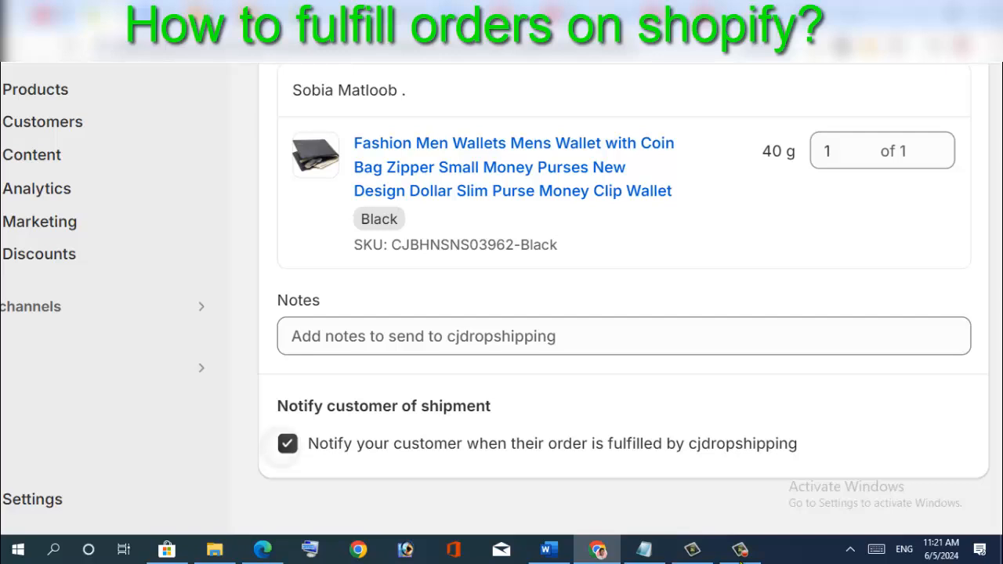
click(287, 443)
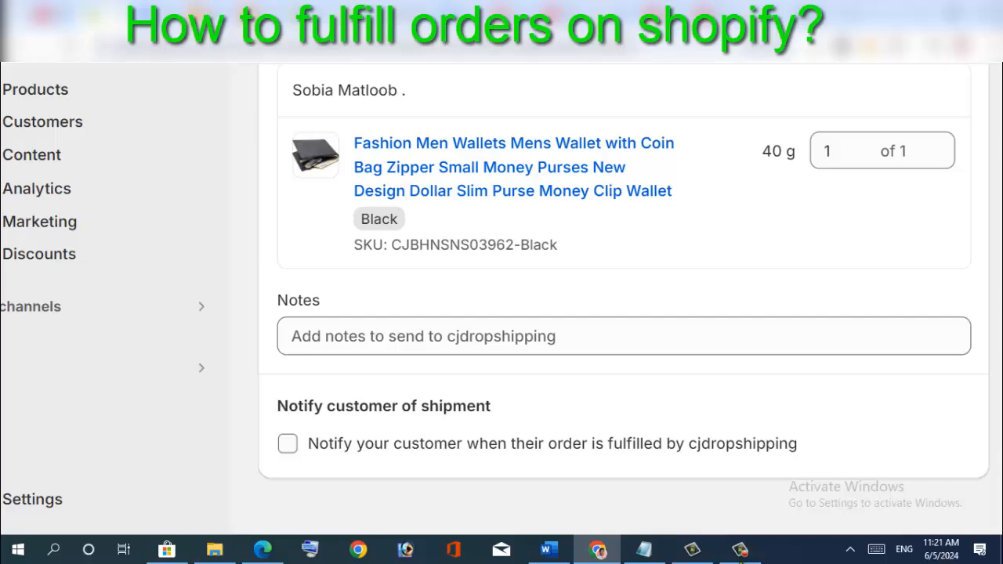
click(287, 443)
click(287, 444)
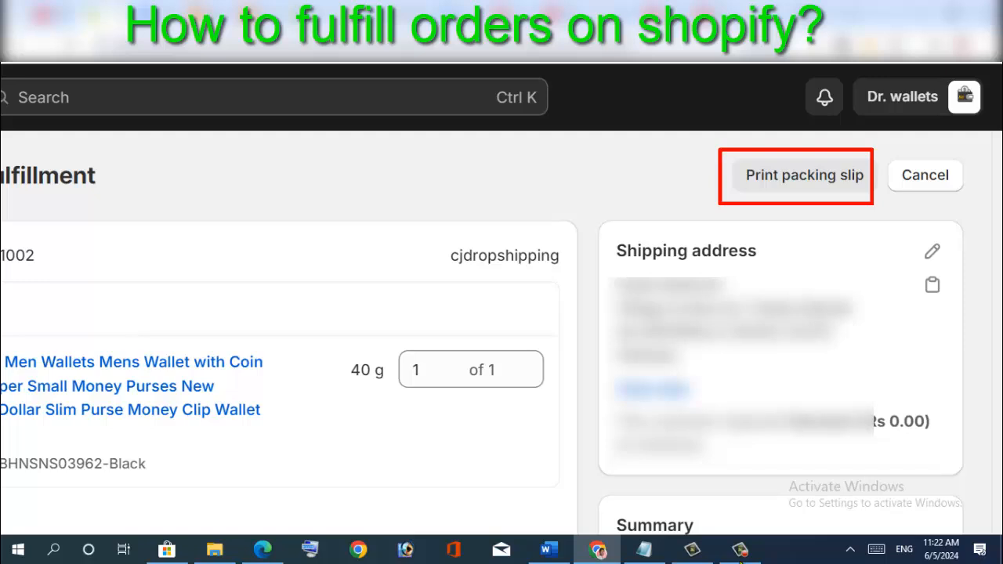
Open the order's packing slip for printing, check its contents and close it
click(804, 175)
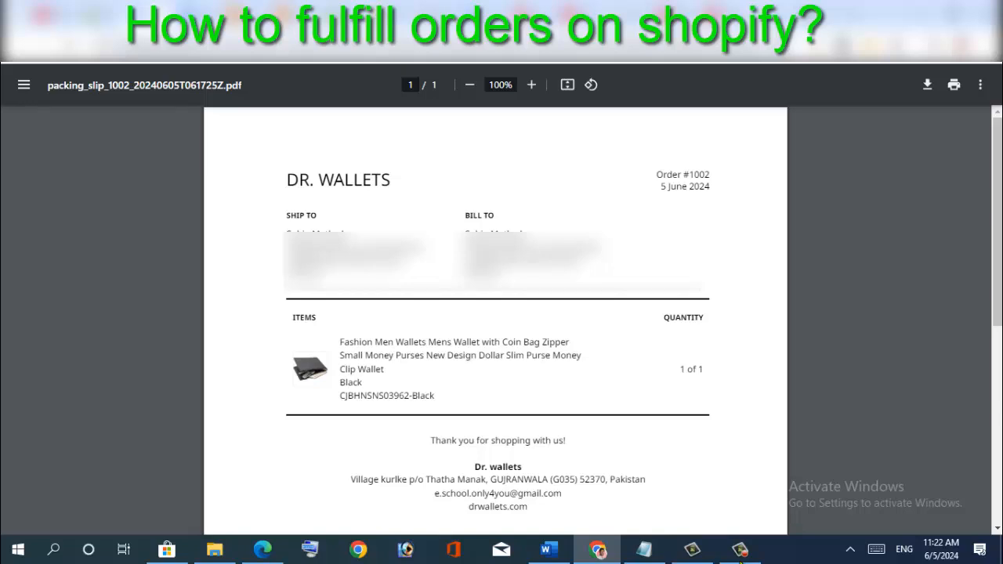
key(ctrl+w)
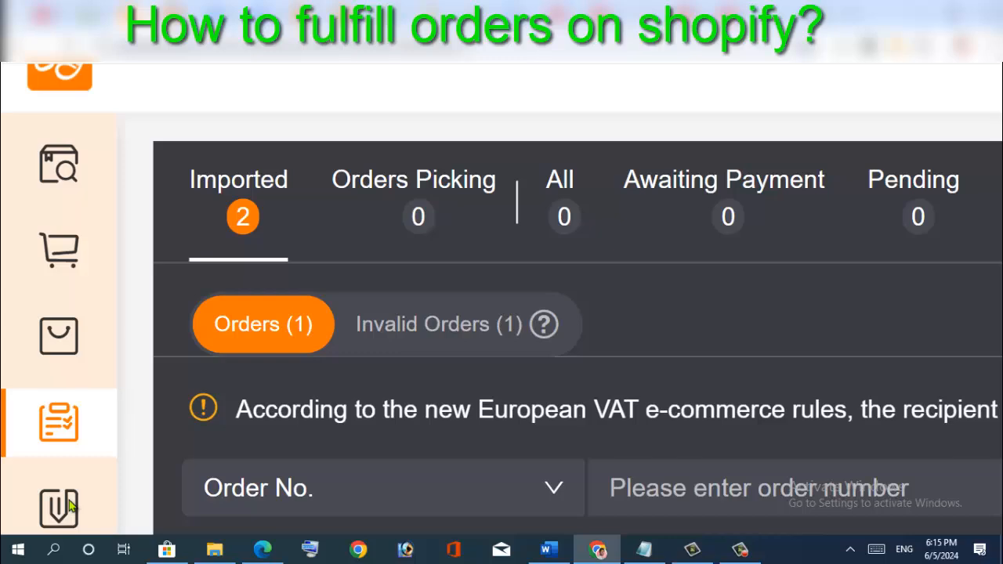
In CJdropshipping's imported orders, select the black wallet order and set its shipping method to CJPacket Postal
scroll(69, 505, down, 7)
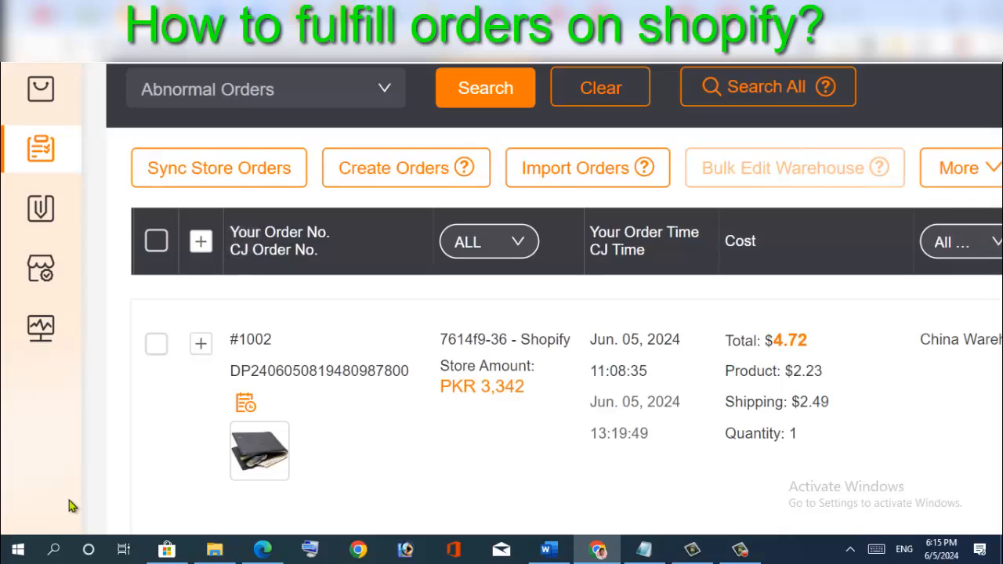
click(157, 344)
scroll(69, 501, right, 6)
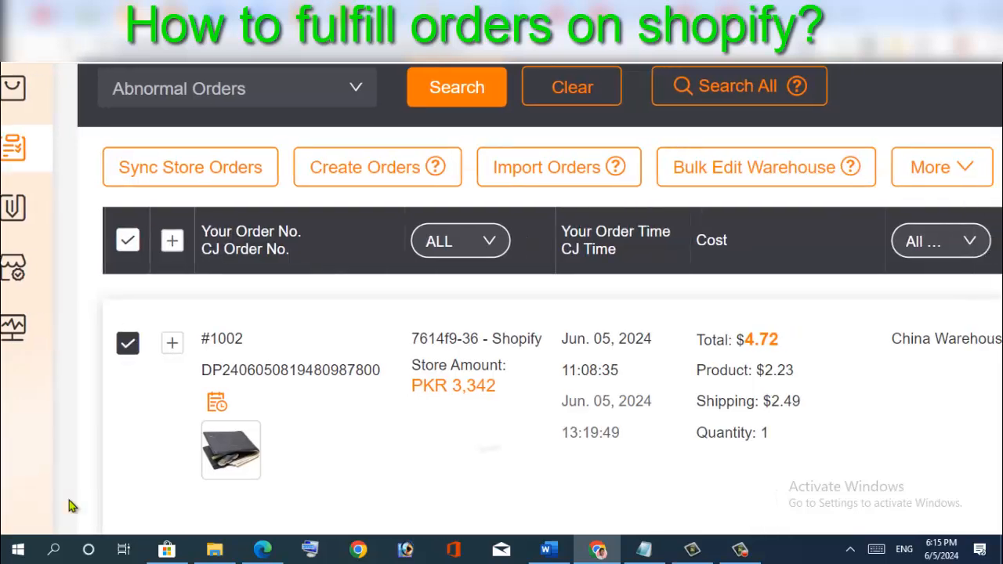
scroll(69, 500, right, 3)
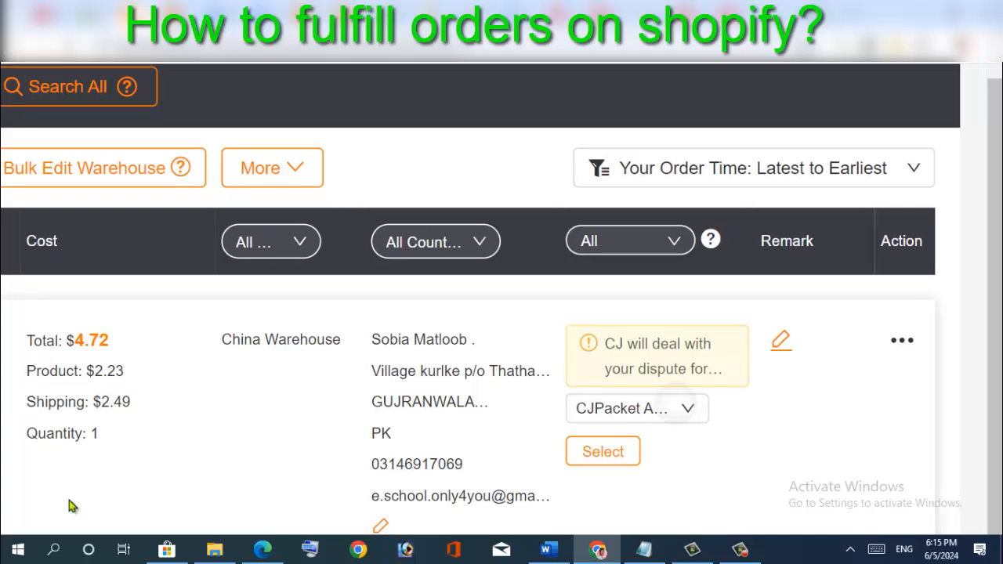
click(680, 409)
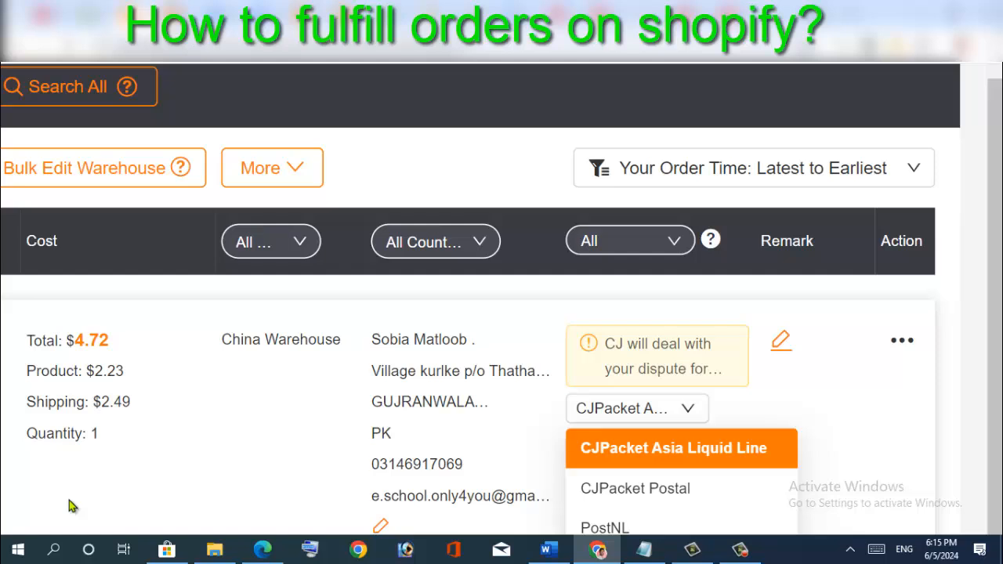
click(674, 448)
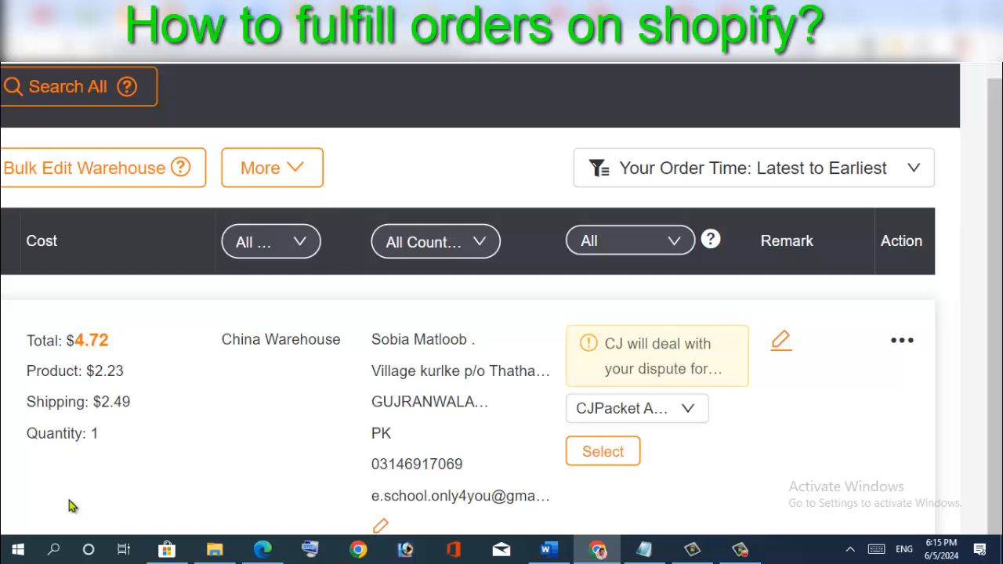
click(636, 408)
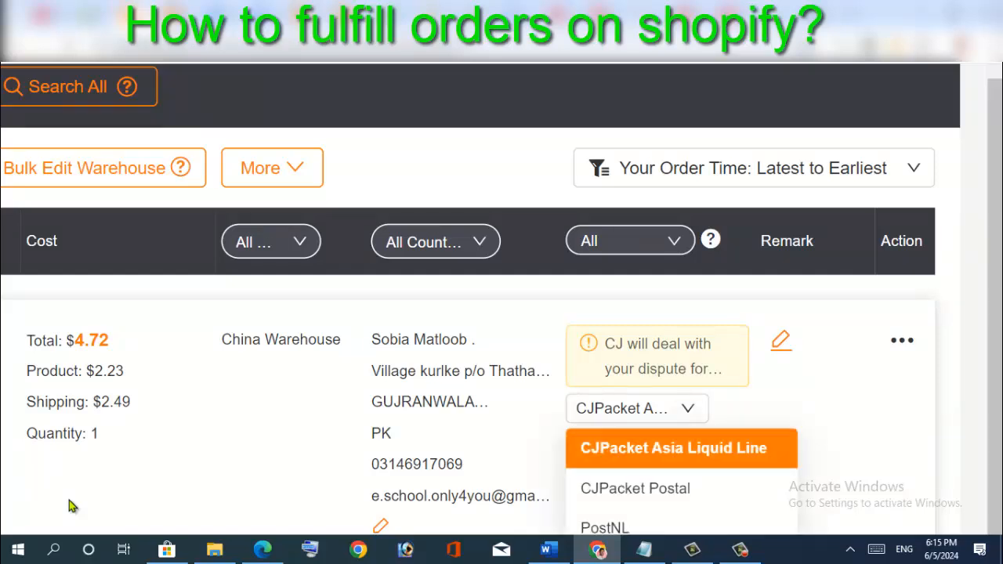
click(635, 488)
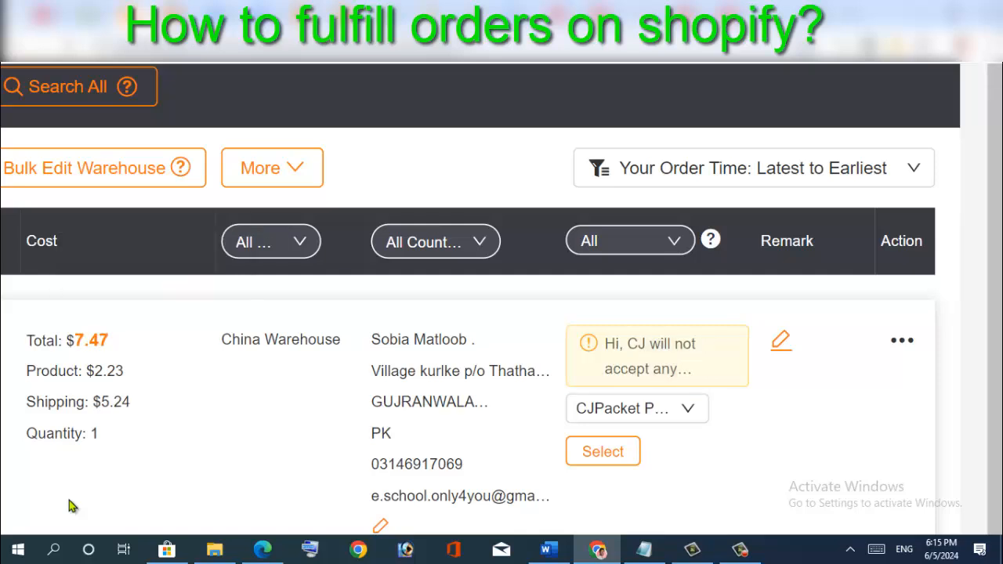
Open the Orders Picking list and review the wallet order's cost, warehouse and shipping method
mouse_move(657, 357)
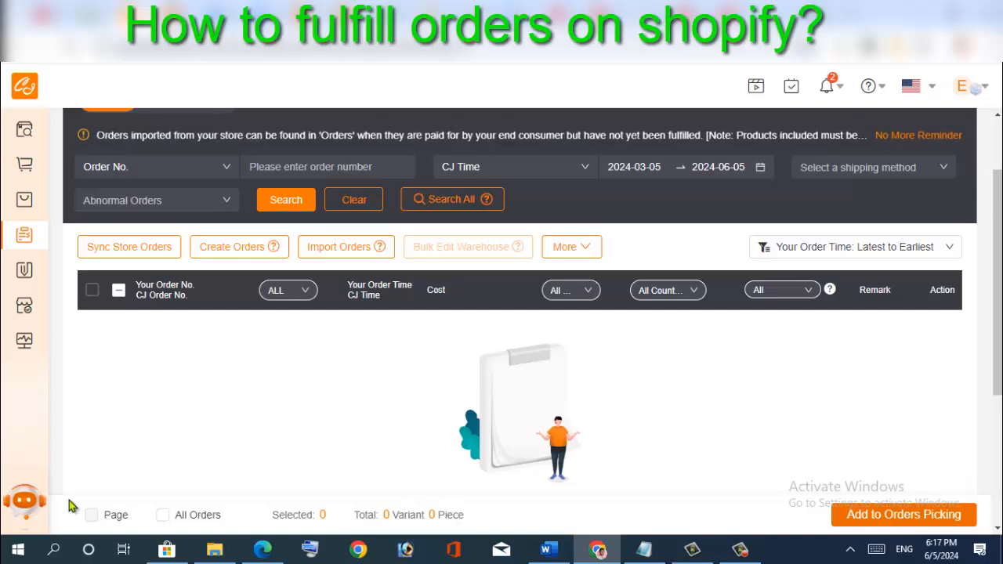
scroll(69, 500, up, 1)
scroll(69, 500, up, 1)
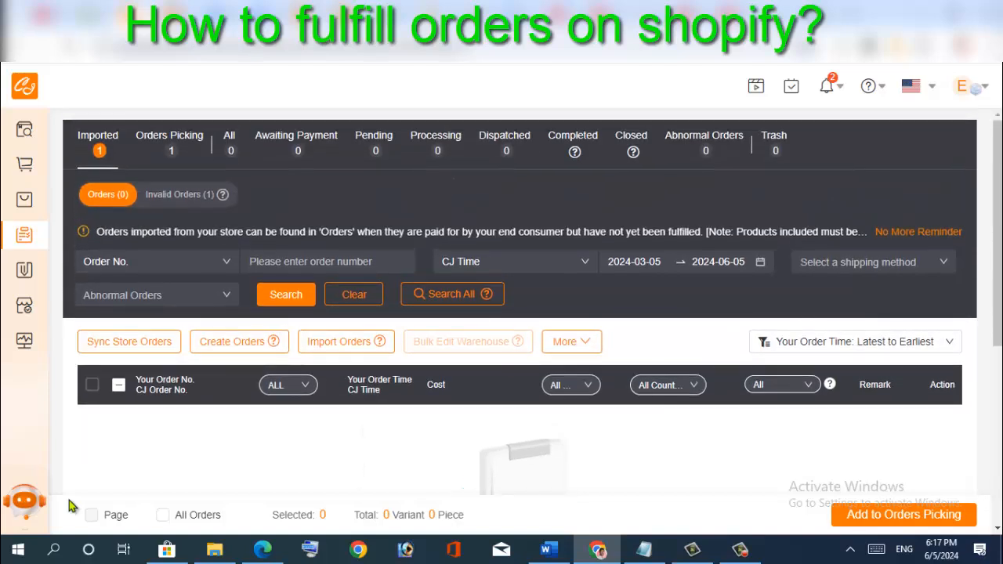
click(170, 143)
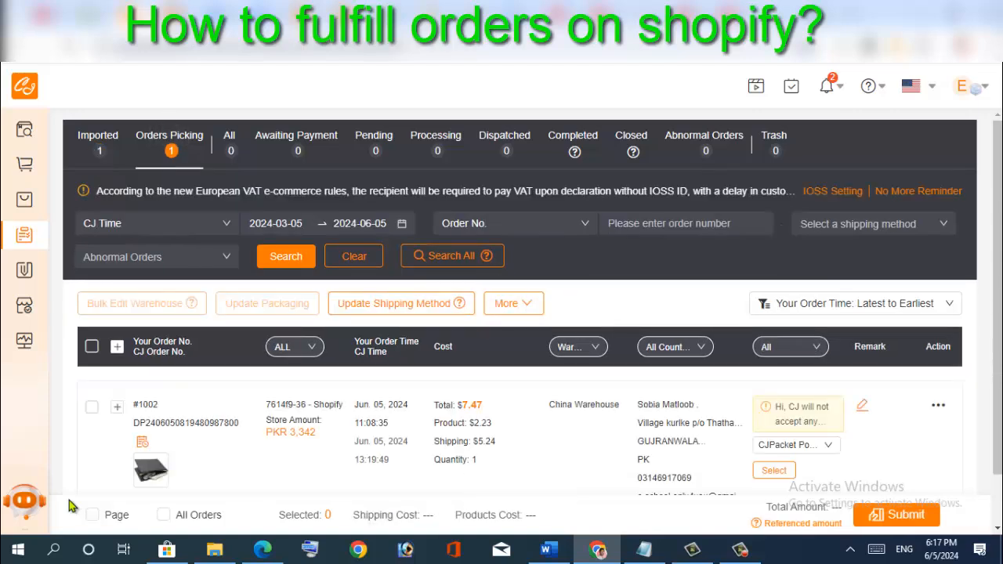
scroll(69, 500, down, 1)
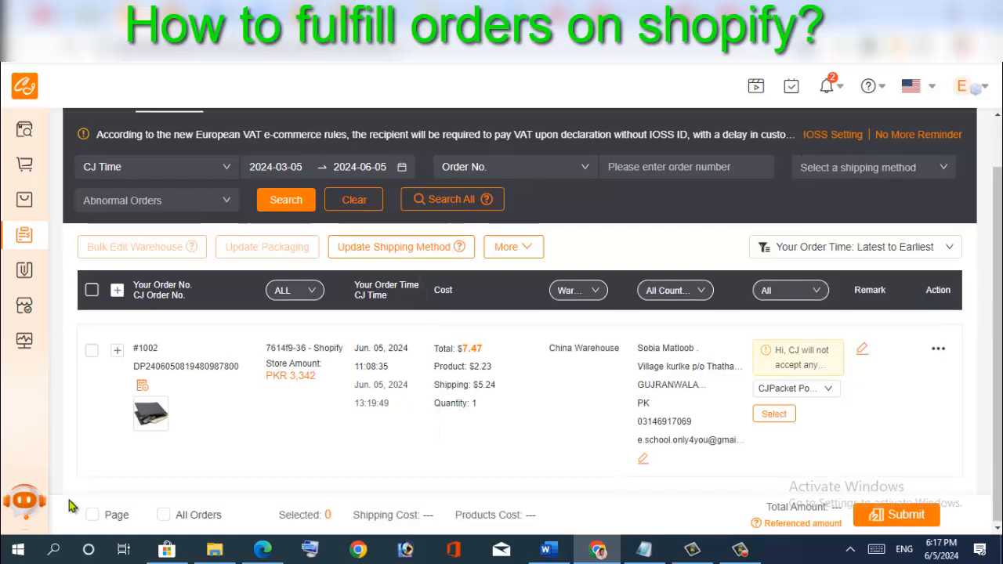
scroll(69, 499, up, 1)
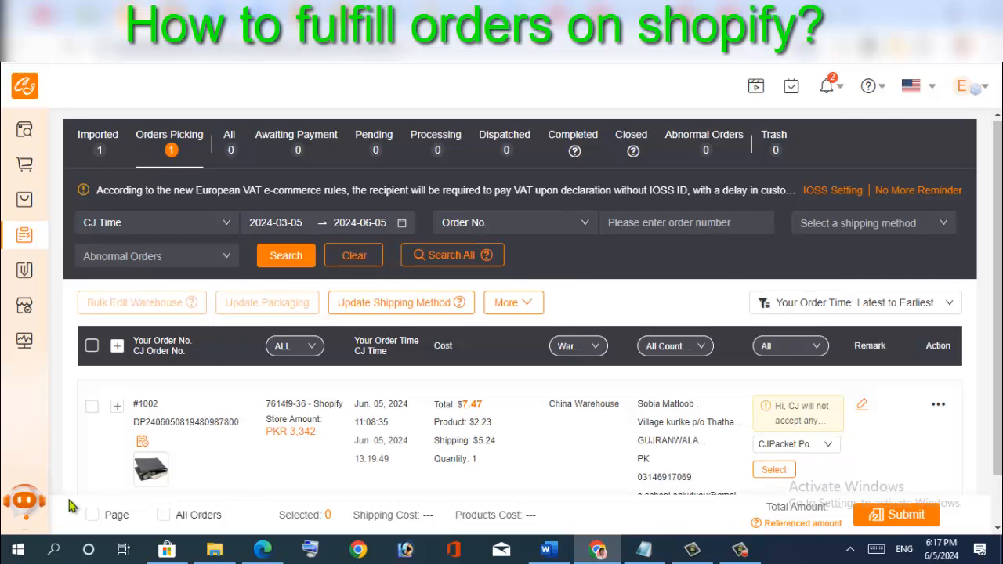